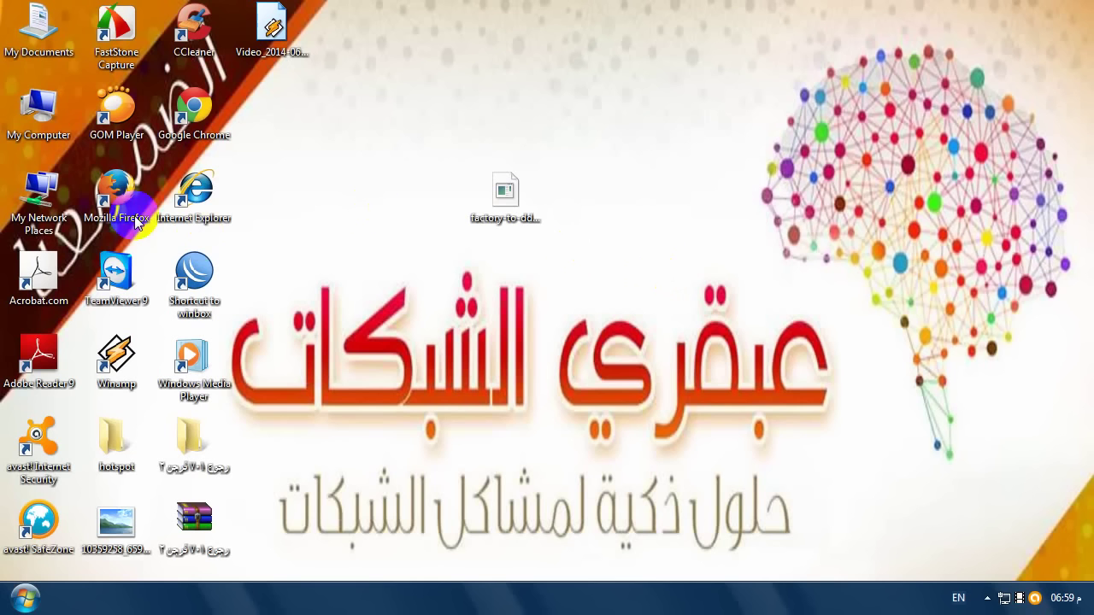
- Launch Mozilla Firefox from its desktop shortcut
{"action": "left_click", "coordinate": [124, 204]}
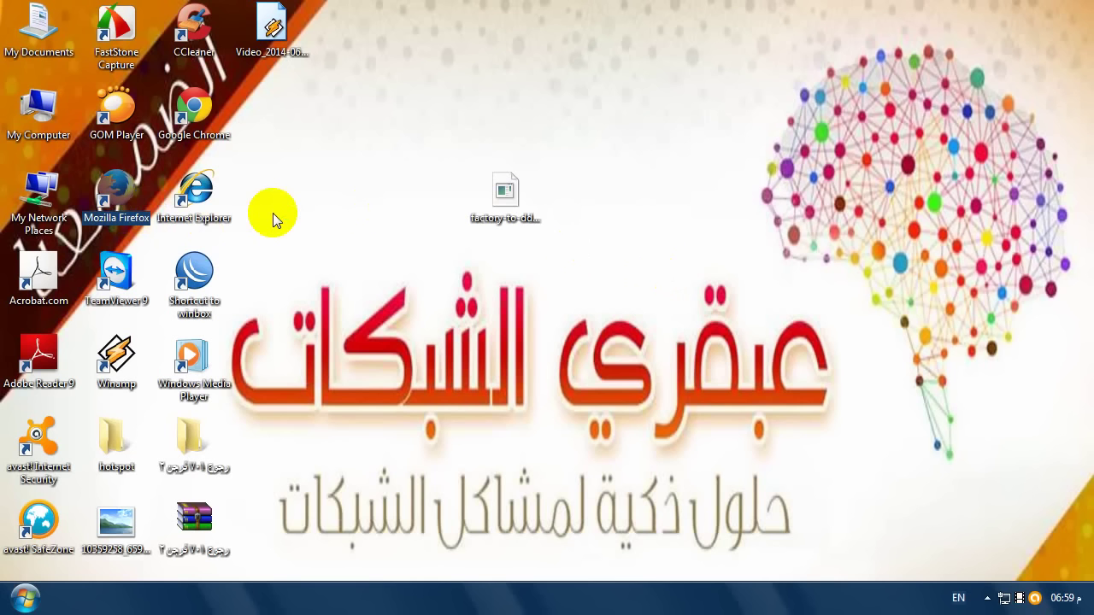
{"action": "key", "text": "Return"}
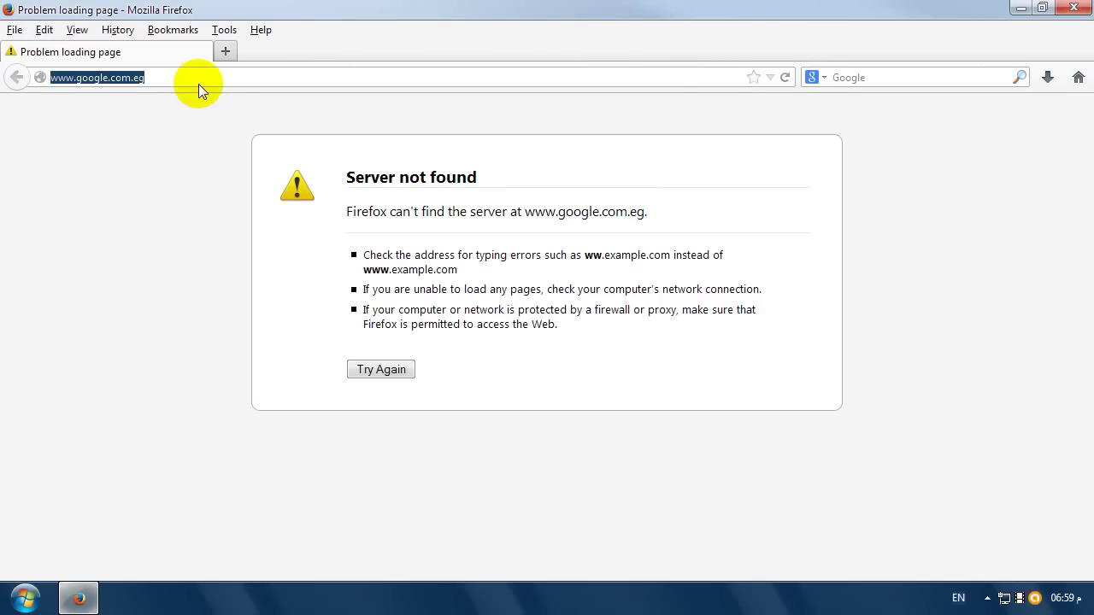
- Load 192.168.1.1 and log in to the DD-WRT Setup page with the admin username and password
{"action": "type", "text": "192.168"}
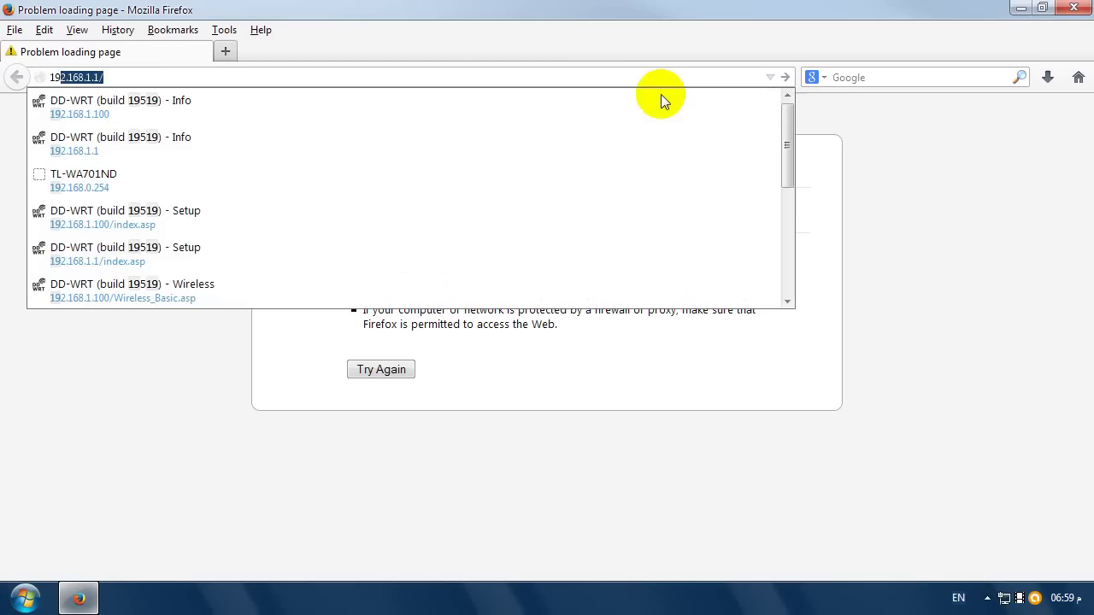
{"action": "type", "text": ".1.1"}
{"action": "key", "text": "Return"}
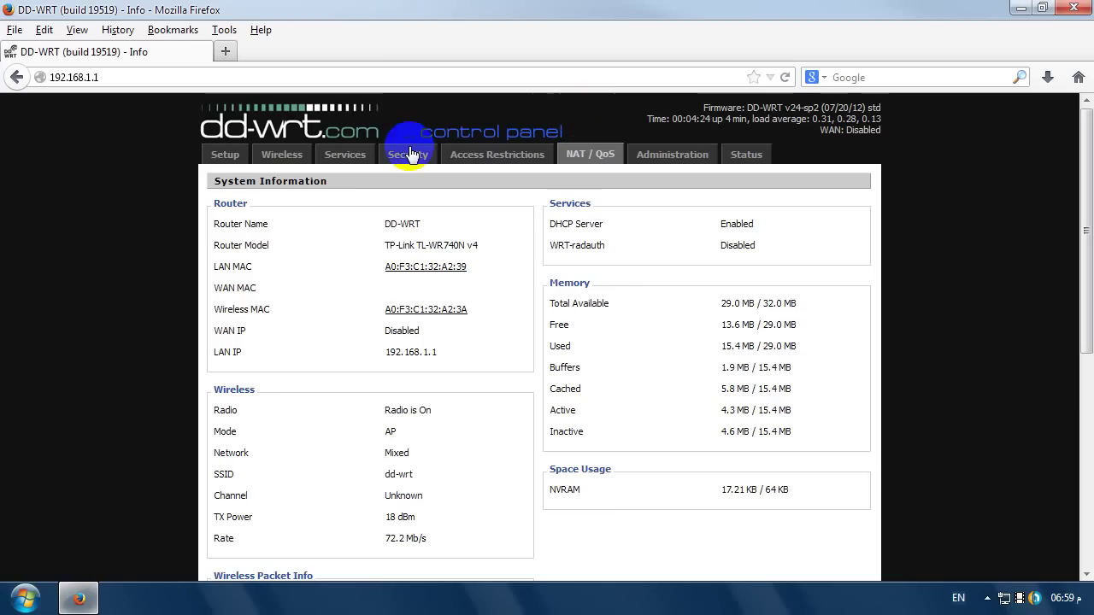
{"action": "left_click", "coordinate": [245, 161]}
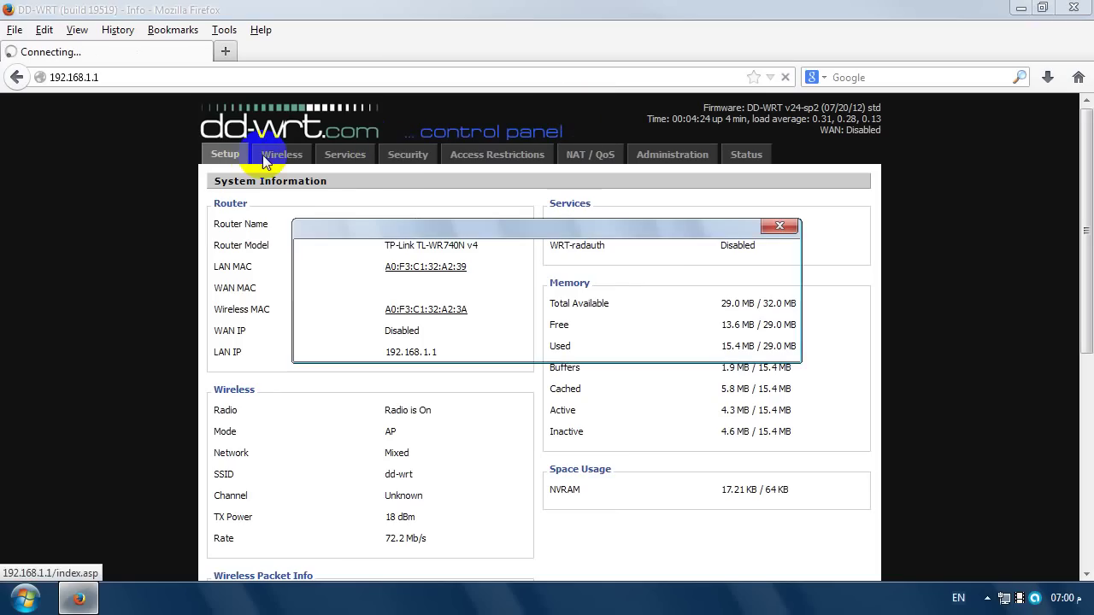
{"action": "type", "text": "admin"}
{"action": "key", "text": "Tab"}
{"action": "type", "text": "admin"}
{"action": "key", "text": "Return"}
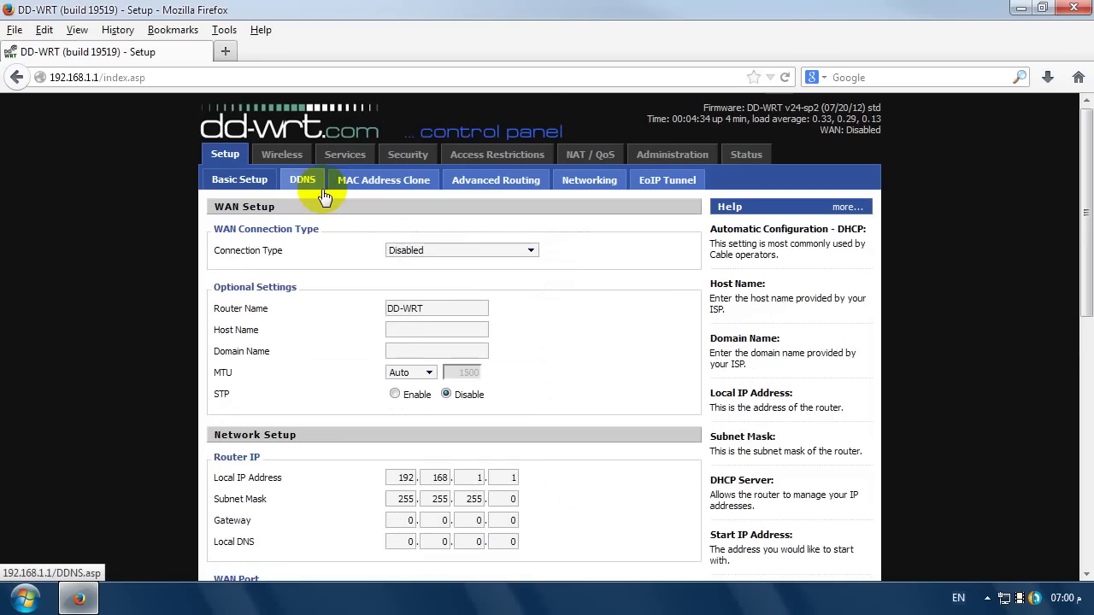
- Replace the last octet of the Local IP Address so it reads 192.168.1.102
{"action": "scroll", "coordinate": [530, 408], "scroll_direction": "down", "scroll_amount": 2}
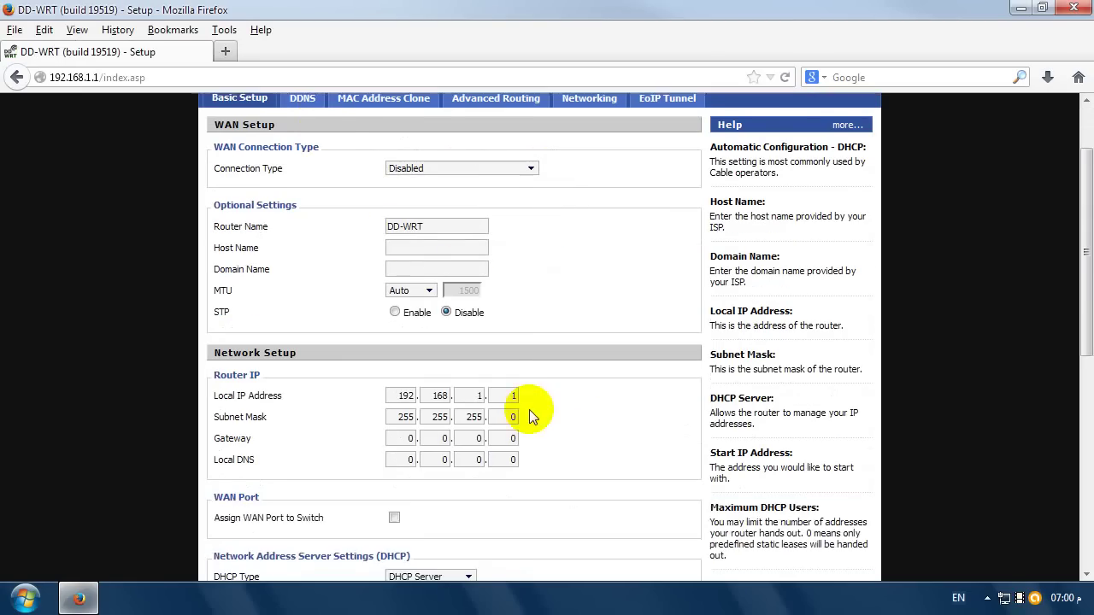
{"action": "double_click", "coordinate": [513, 380]}
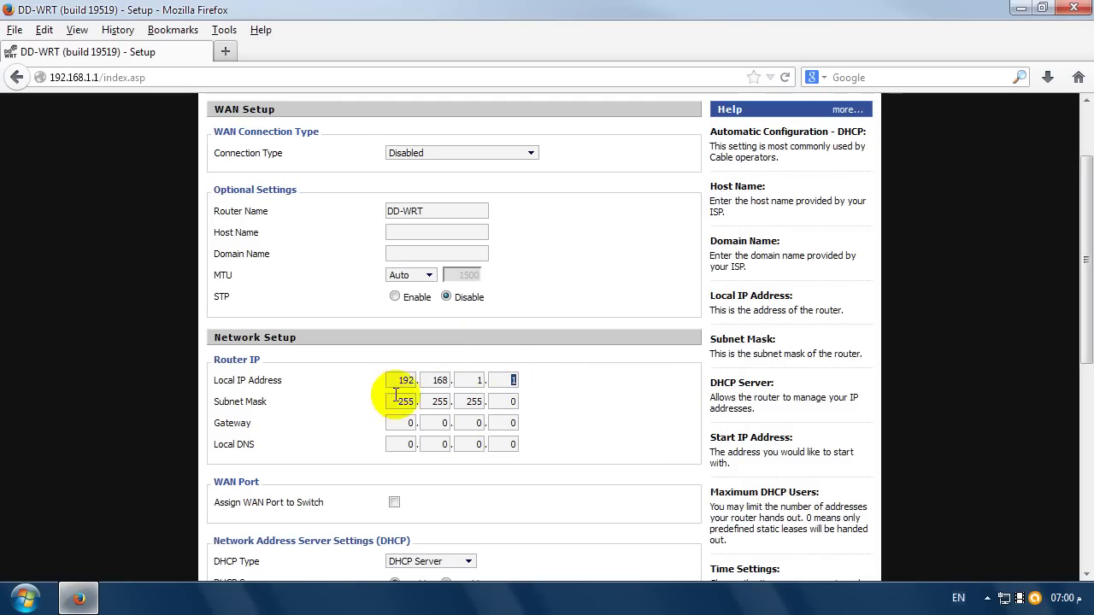
{"action": "double_click", "coordinate": [403, 380]}
{"action": "double_click", "coordinate": [439, 380]}
{"action": "double_click", "coordinate": [475, 380]}
{"action": "double_click", "coordinate": [513, 380]}
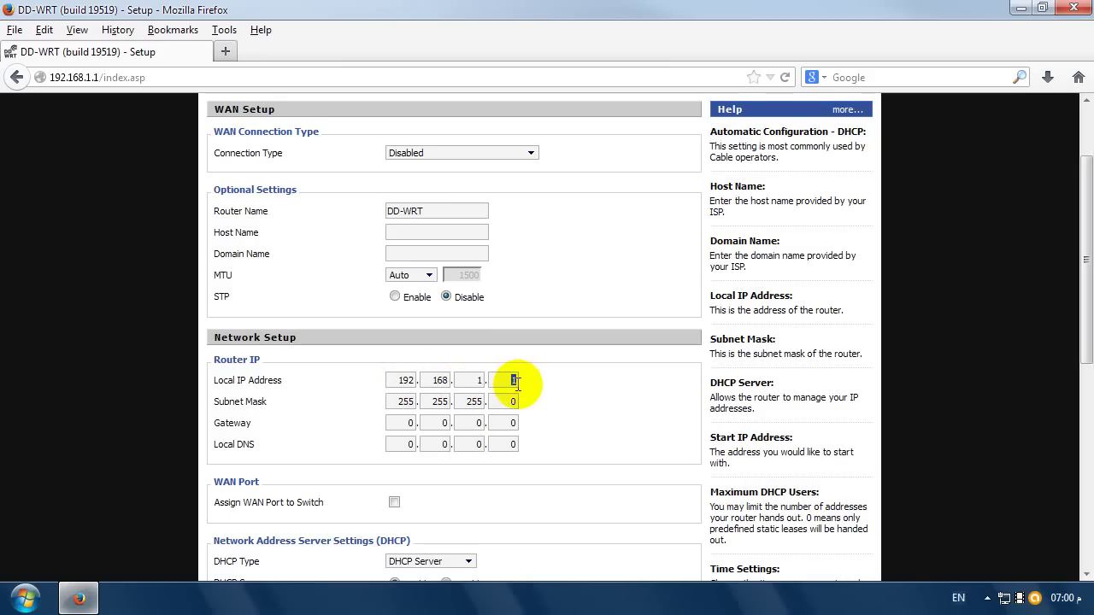
{"action": "double_click", "coordinate": [403, 380]}
{"action": "double_click", "coordinate": [439, 381]}
{"action": "double_click", "coordinate": [475, 380]}
{"action": "double_click", "coordinate": [509, 380]}
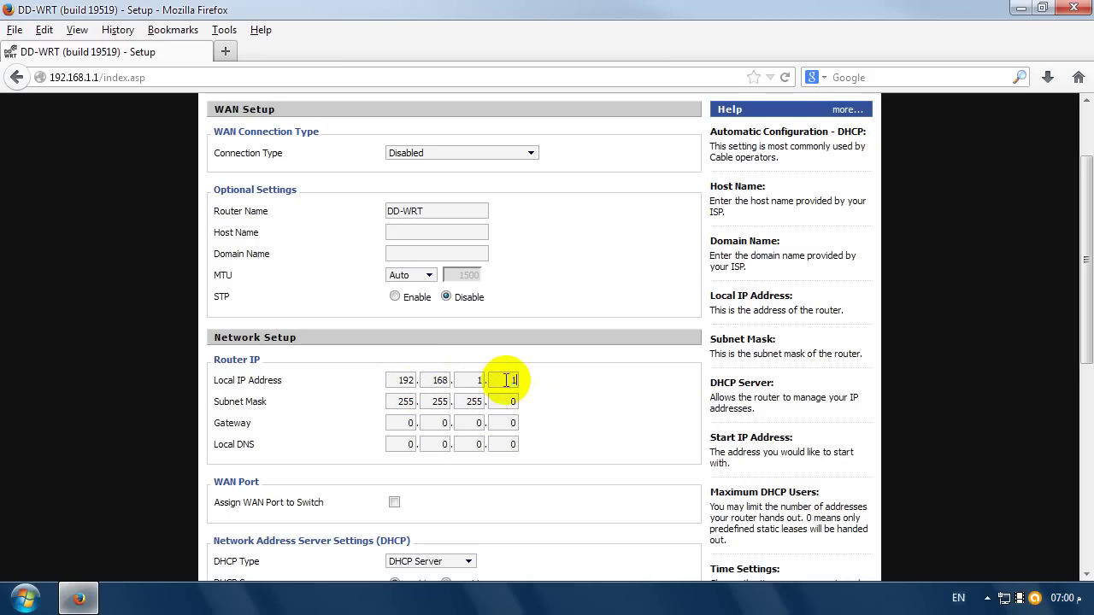
{"action": "type", "text": "01"}
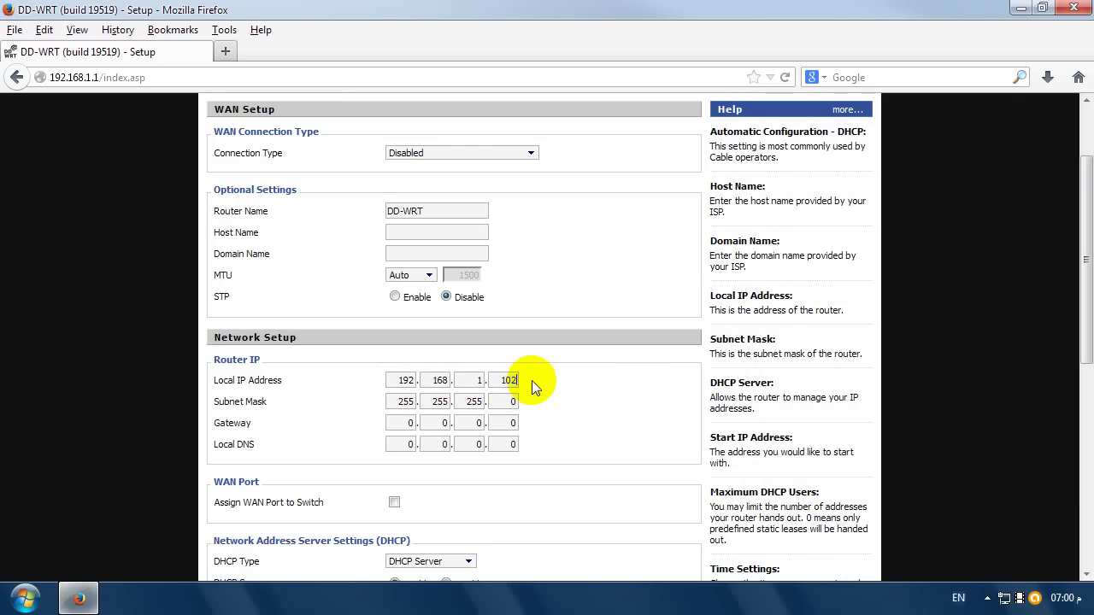
{"action": "scroll", "coordinate": [556, 410], "scroll_direction": "down", "scroll_amount": 9}
- Apply and save the Basic Setup with the 192.168.1.102 router address
{"action": "left_click", "coordinate": [444, 555]}
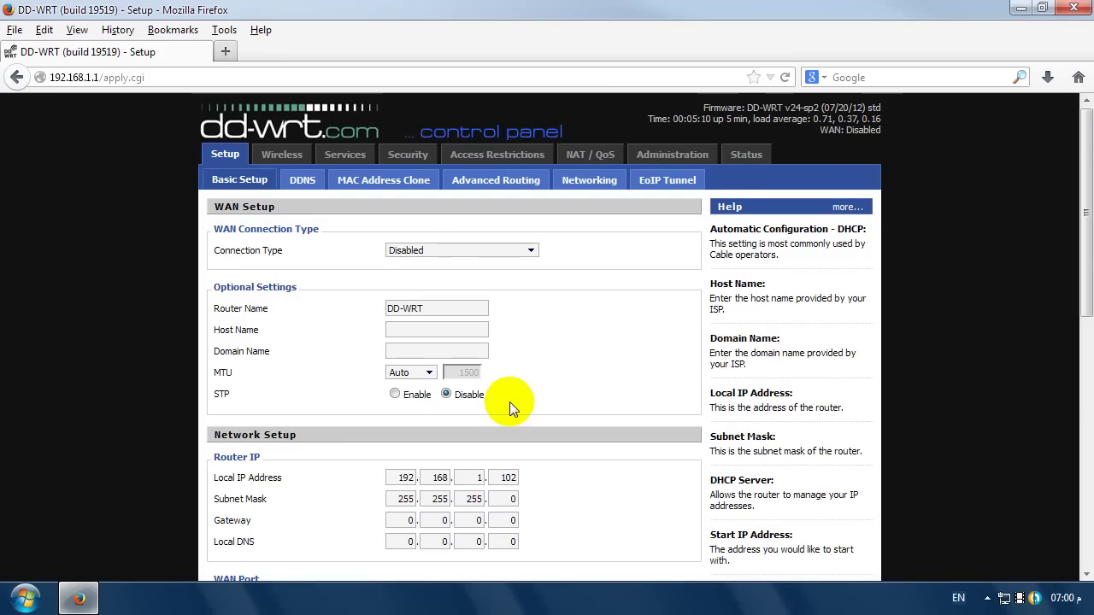
{"action": "scroll", "coordinate": [509, 402], "scroll_direction": "down", "scroll_amount": 5}
{"action": "scroll", "coordinate": [475, 431], "scroll_direction": "down", "scroll_amount": 2}
{"action": "left_click", "coordinate": [359, 555]}
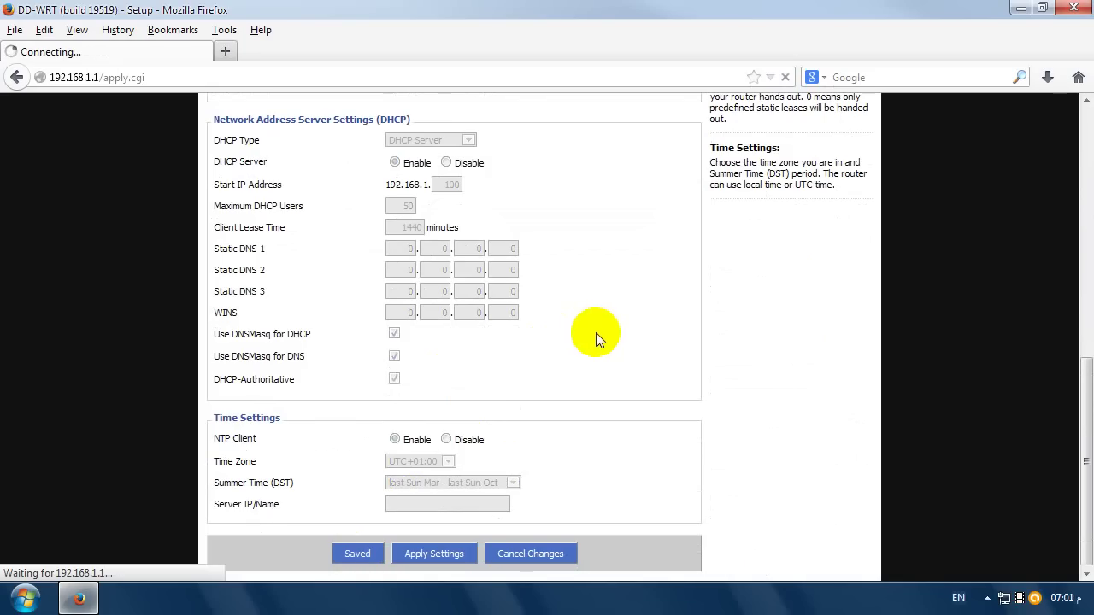
{"action": "scroll", "coordinate": [276, 146], "scroll_direction": "up", "scroll_amount": 6}
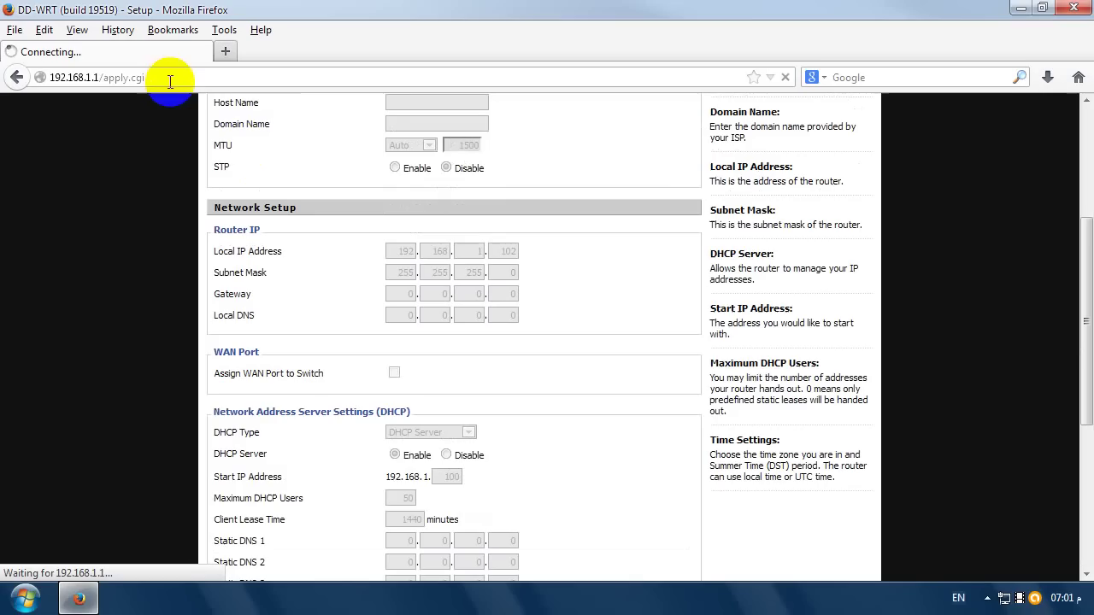
- Log back in to the Setup page at 192.168.1.102 with the admin credentials, never remembering the password
{"action": "left_click", "coordinate": [170, 81]}
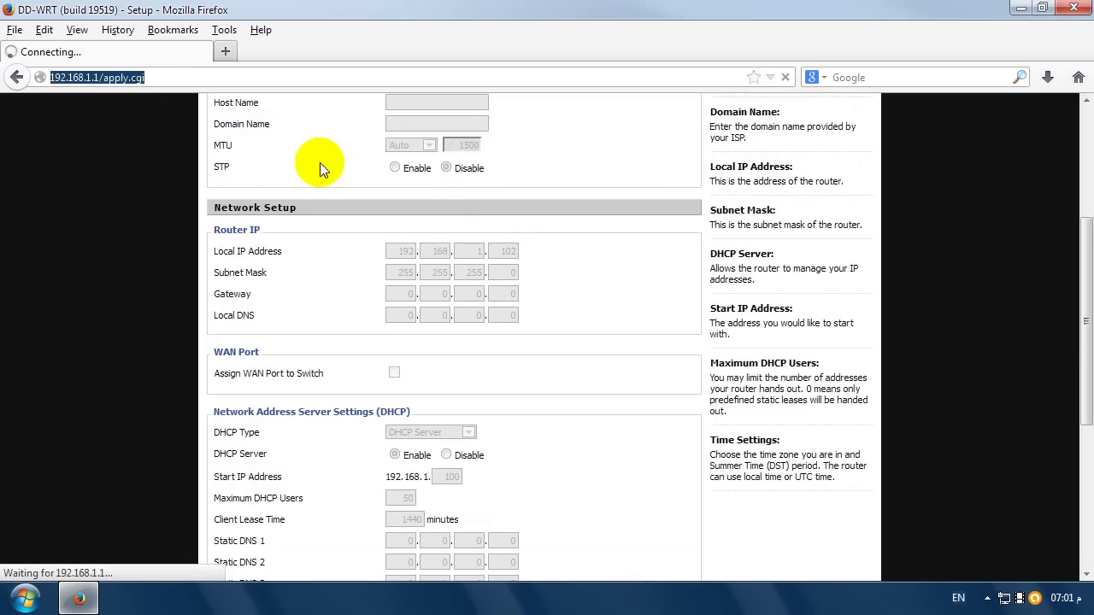
{"action": "type", "text": "192.16"}
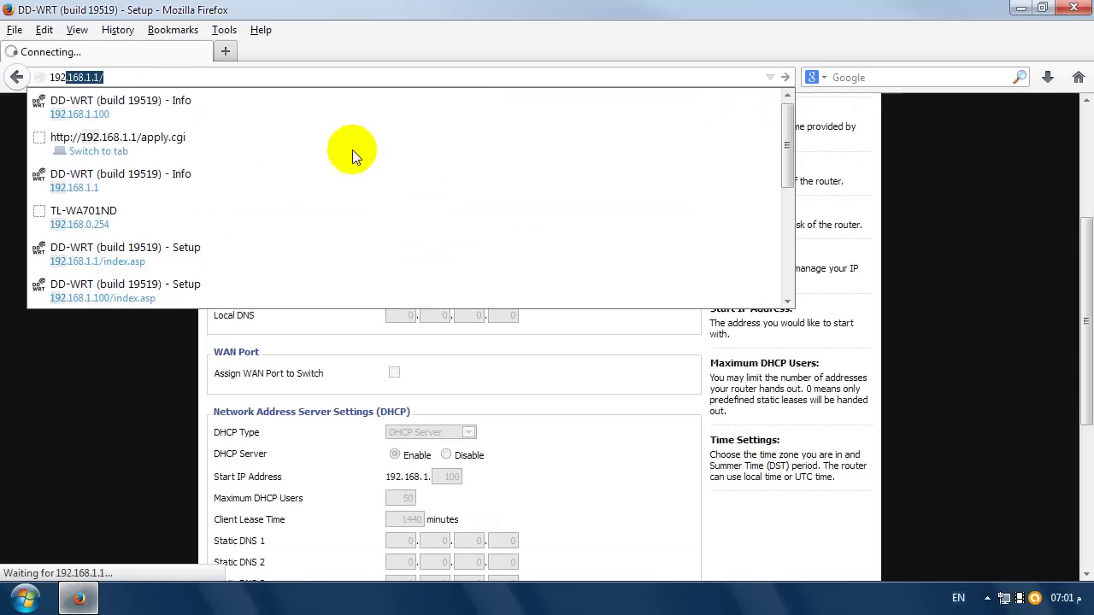
{"action": "type", "text": "8.1.102"}
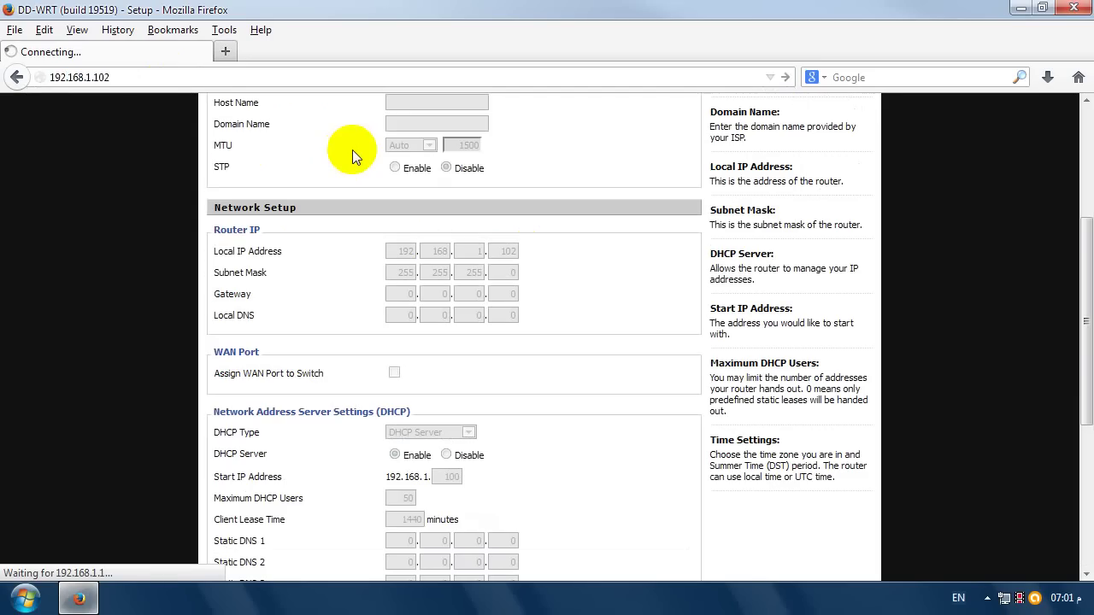
{"action": "key", "text": "Return"}
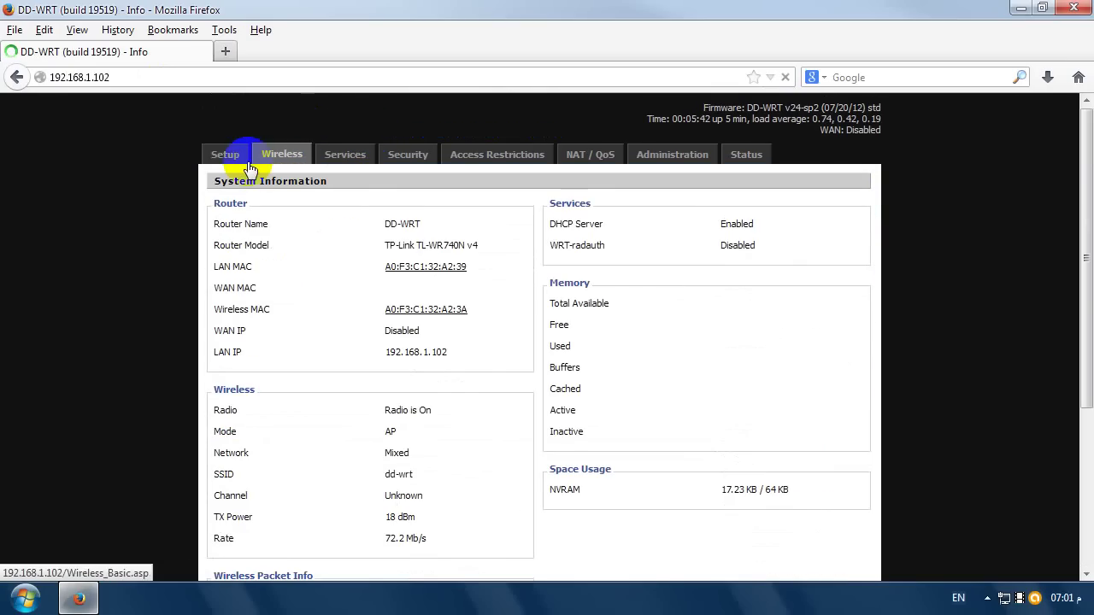
{"action": "left_click", "coordinate": [225, 163]}
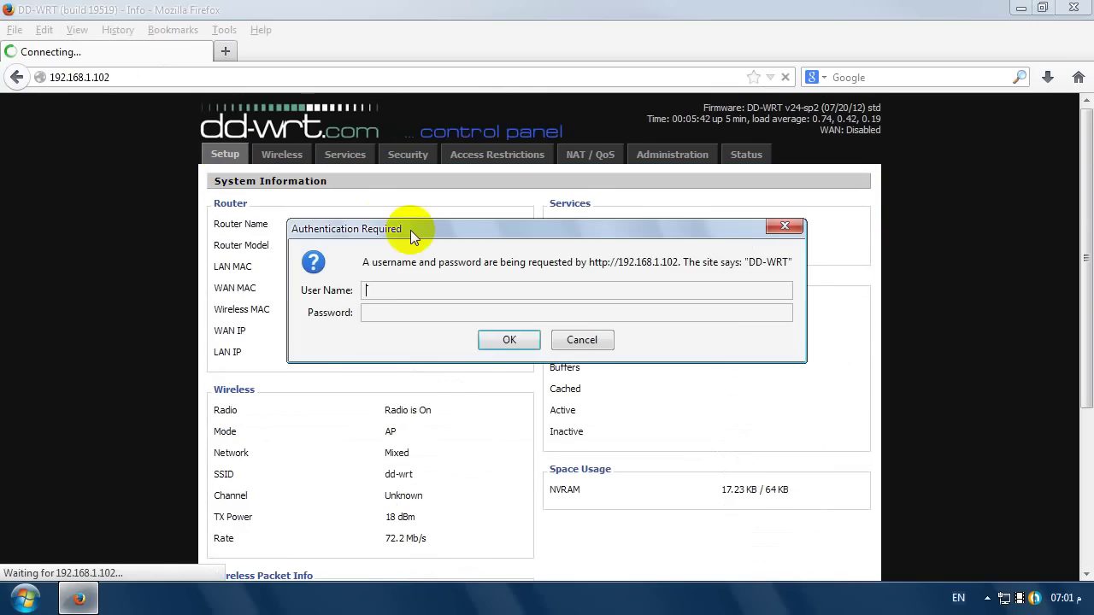
{"action": "type", "text": "admin"}
{"action": "key", "text": "Tab"}
{"action": "type", "text": "admin"}
{"action": "key", "text": "Return"}
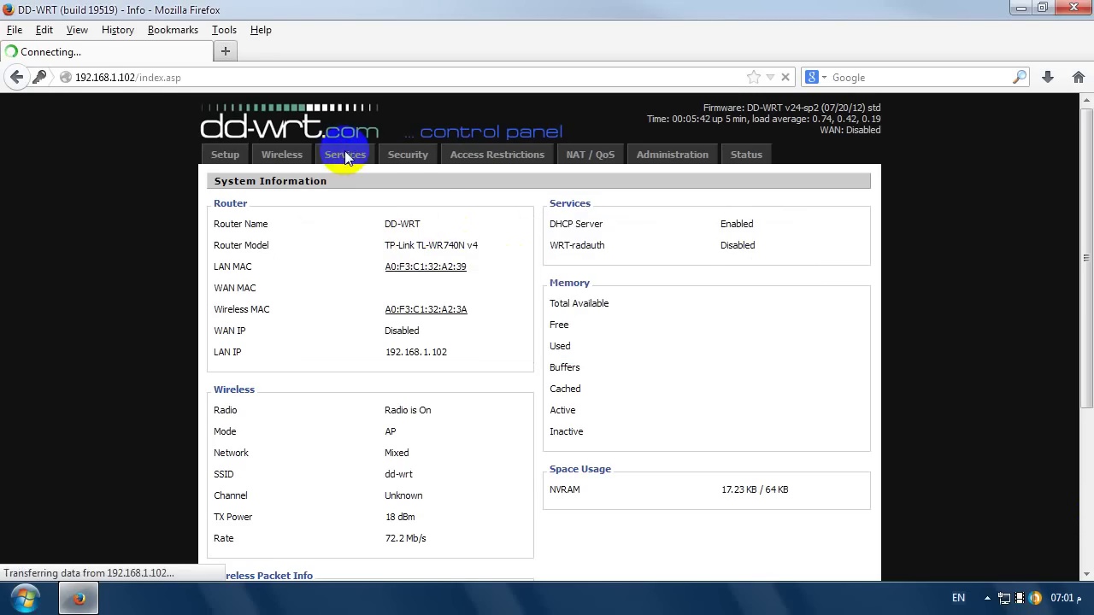
{"action": "left_click", "coordinate": [346, 179]}
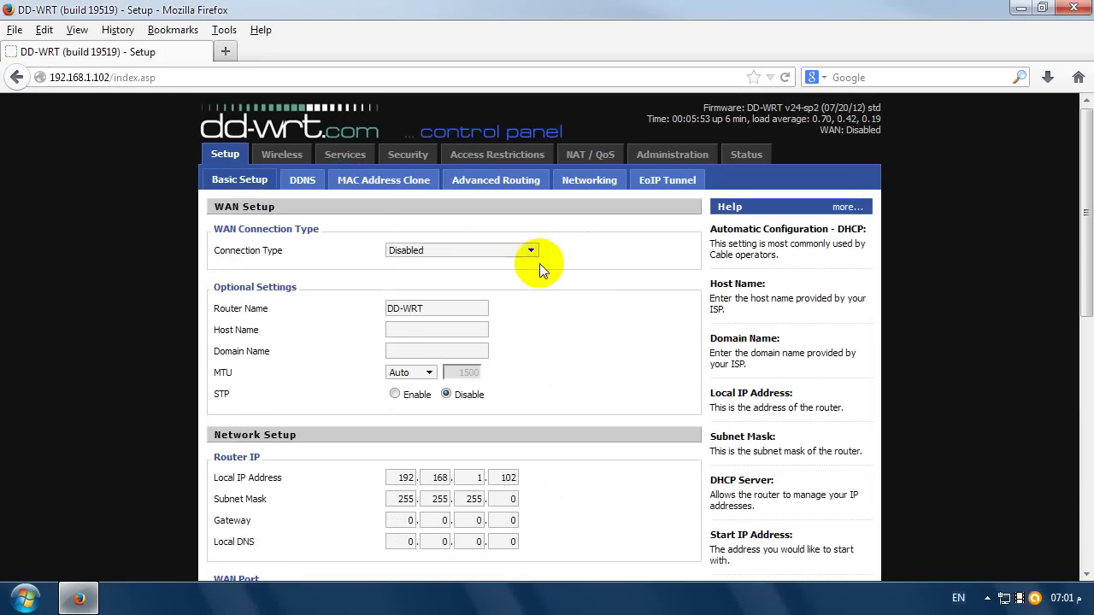
- Set DHCP Server to Disable in Basic Setup and apply the change
{"action": "scroll", "coordinate": [577, 286], "scroll_direction": "down", "scroll_amount": 3}
{"action": "scroll", "coordinate": [569, 286], "scroll_direction": "down", "scroll_amount": 5}
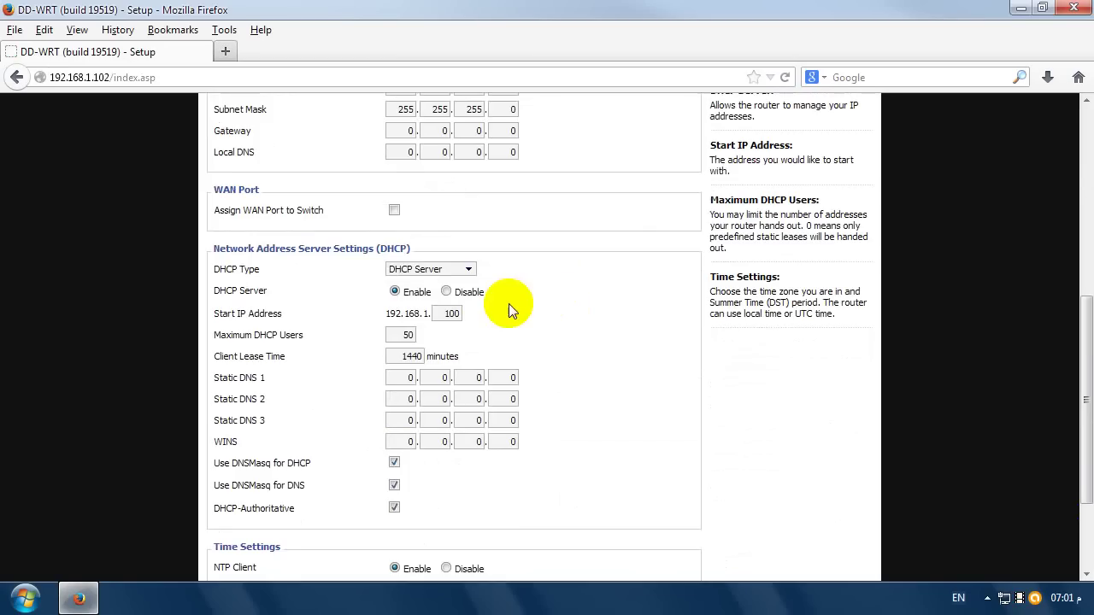
{"action": "scroll", "coordinate": [509, 305], "scroll_direction": "up", "scroll_amount": 2}
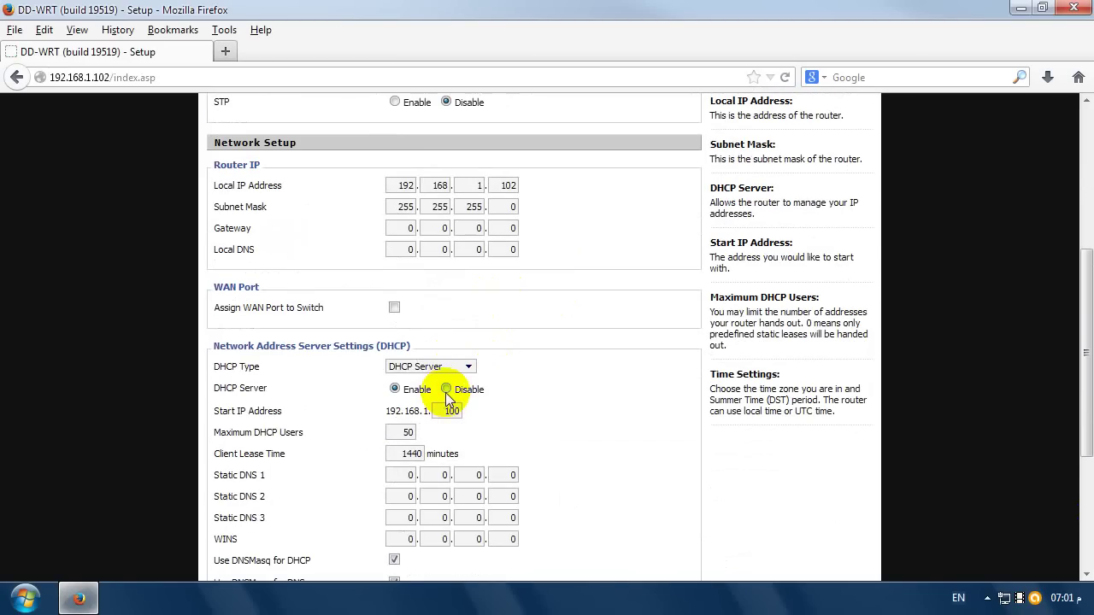
{"action": "scroll", "coordinate": [391, 368], "scroll_direction": "up", "scroll_amount": 6}
{"action": "scroll", "coordinate": [376, 376], "scroll_direction": "down", "scroll_amount": 8}
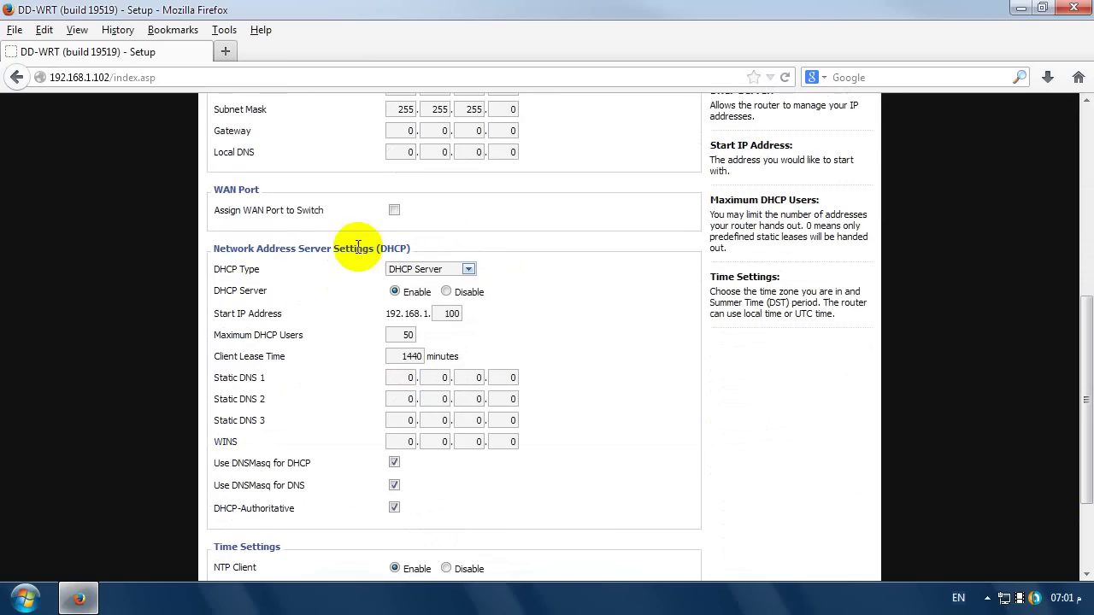
{"action": "left_click_drag", "start_coordinate": [334, 248], "coordinate": [237, 276]}
{"action": "left_click", "coordinate": [430, 291]}
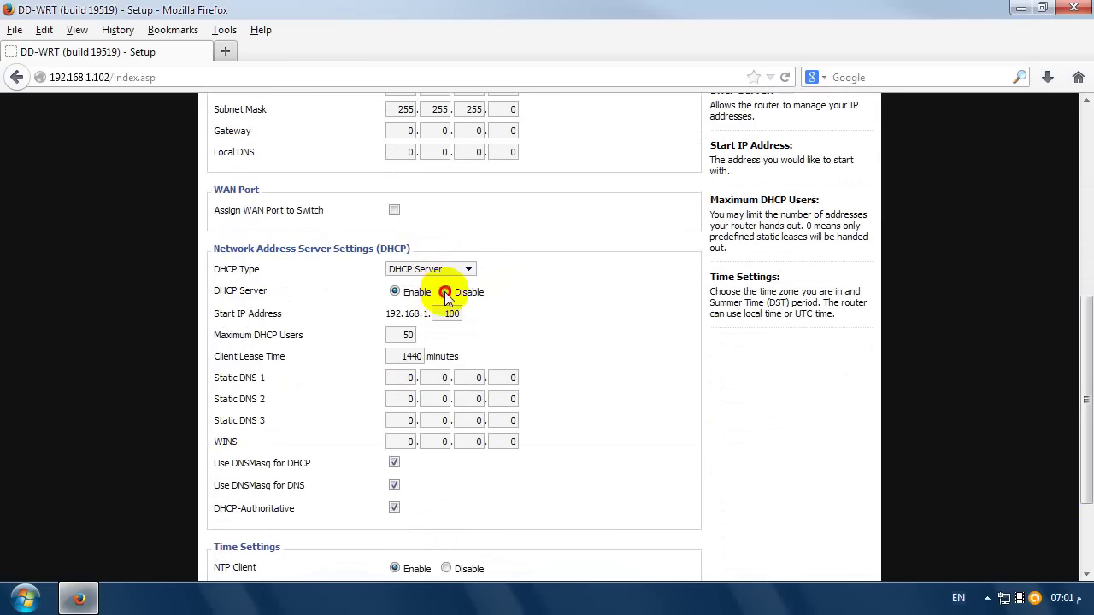
{"action": "left_click", "coordinate": [445, 291]}
{"action": "scroll", "coordinate": [530, 359], "scroll_direction": "down", "scroll_amount": 3}
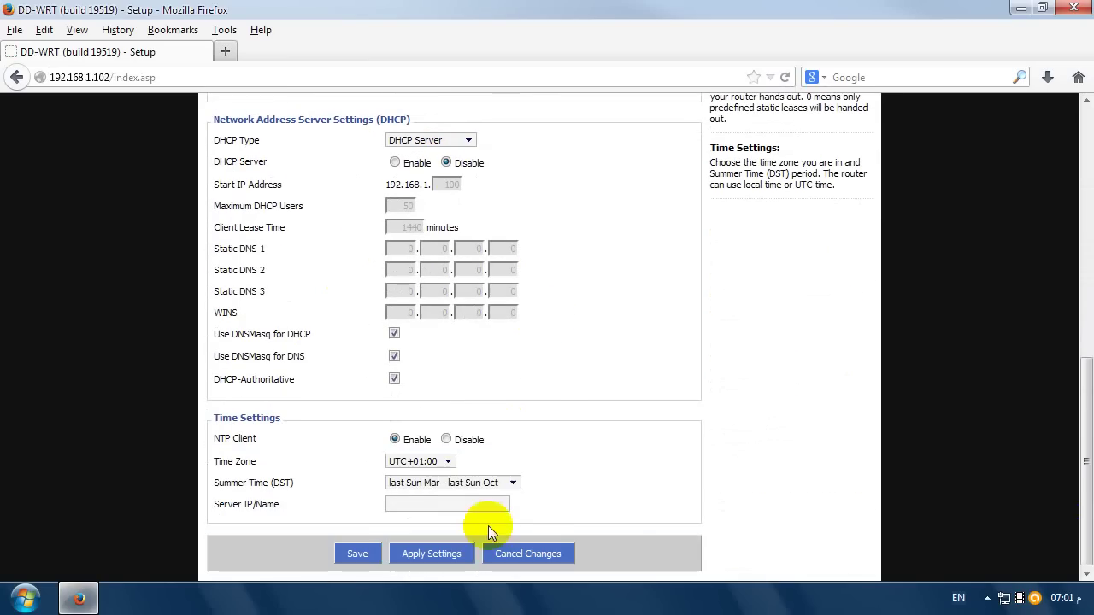
{"action": "left_click", "coordinate": [434, 554]}
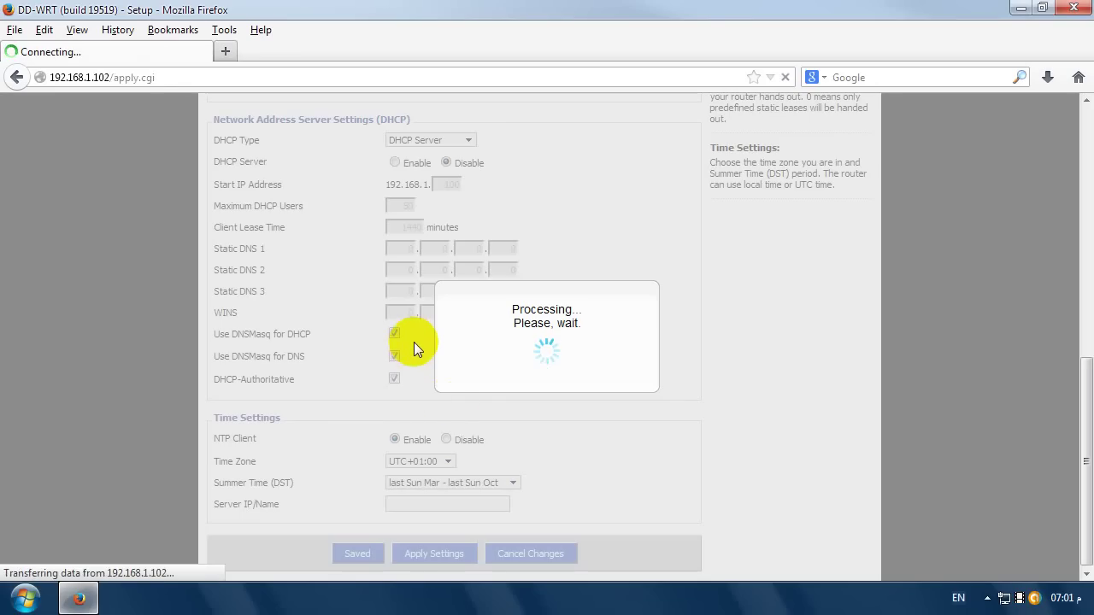
{"action": "scroll", "coordinate": [413, 342], "scroll_direction": "down", "scroll_amount": 10}
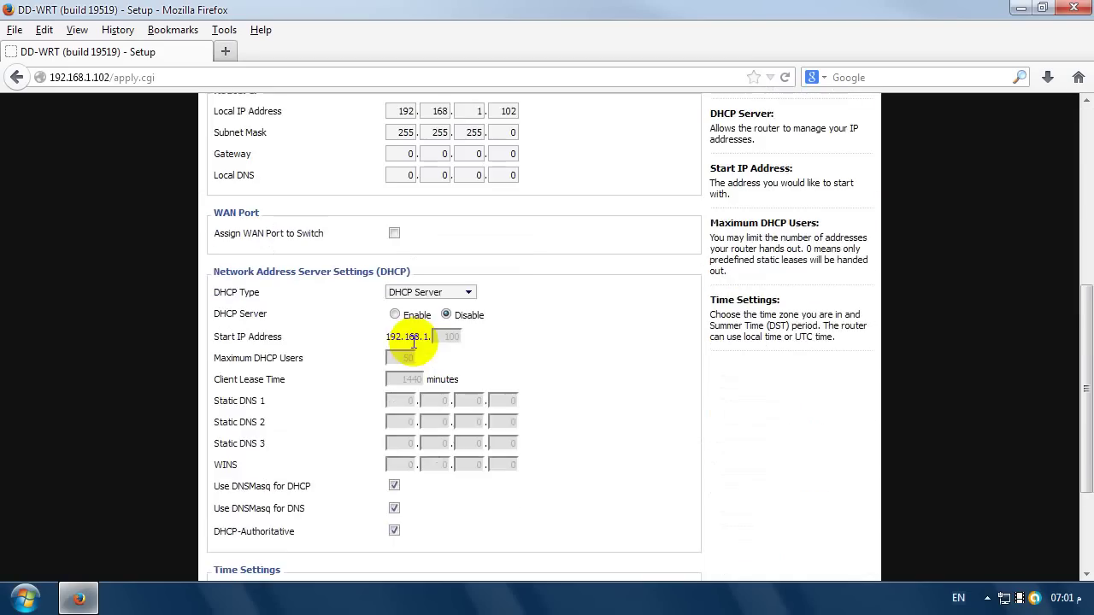
- Save the setup with DHCP disabled and bring up the Local Area Connection status from the tray
{"action": "left_click", "coordinate": [363, 557]}
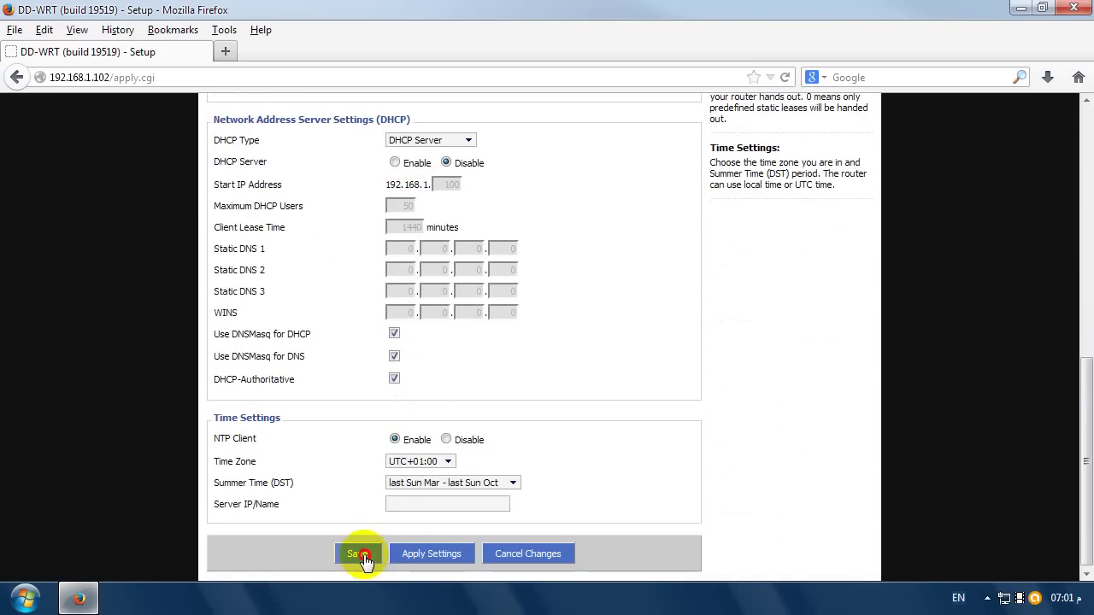
{"action": "scroll", "coordinate": [489, 358], "scroll_direction": "up", "scroll_amount": 5}
{"action": "scroll", "coordinate": [489, 358], "scroll_direction": "up", "scroll_amount": 3}
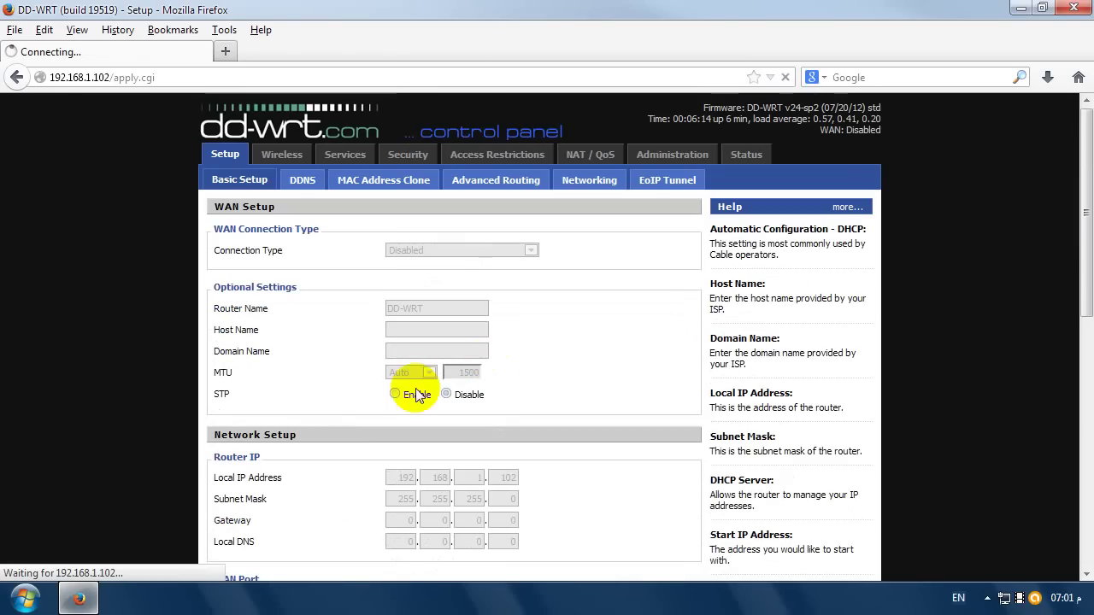
{"action": "left_click", "coordinate": [348, 459]}
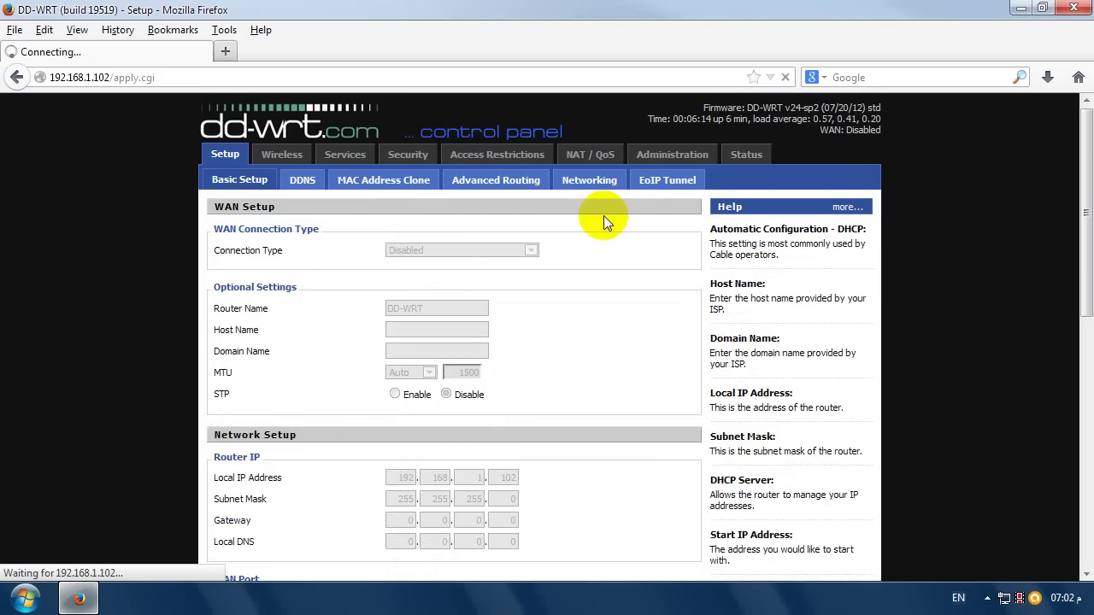
{"action": "scroll", "coordinate": [712, 233], "scroll_direction": "down", "scroll_amount": 9}
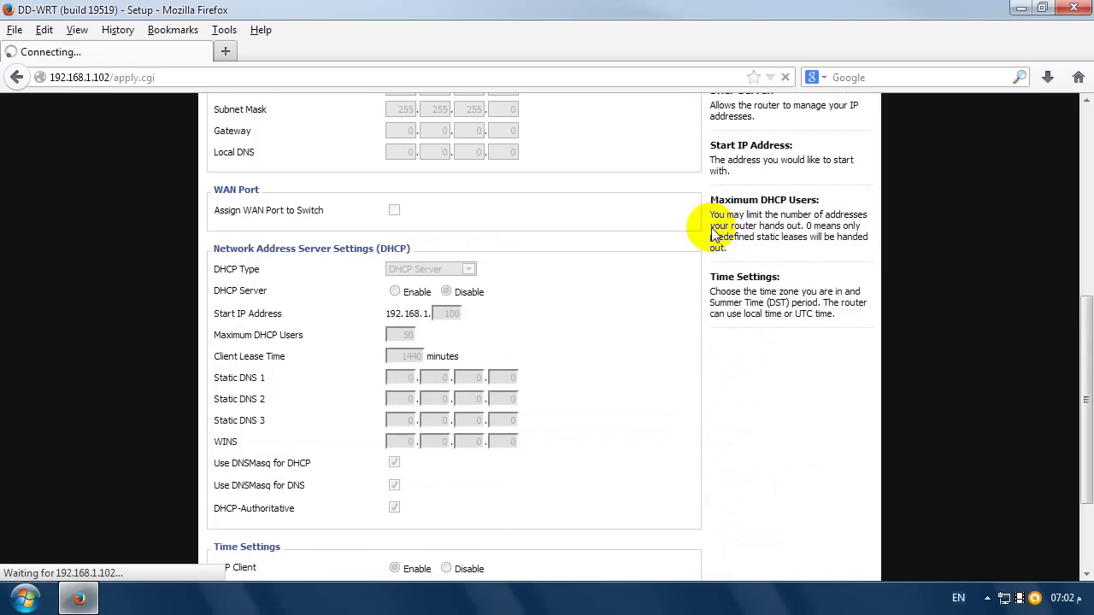
{"action": "scroll", "coordinate": [712, 232], "scroll_direction": "up", "scroll_amount": 6}
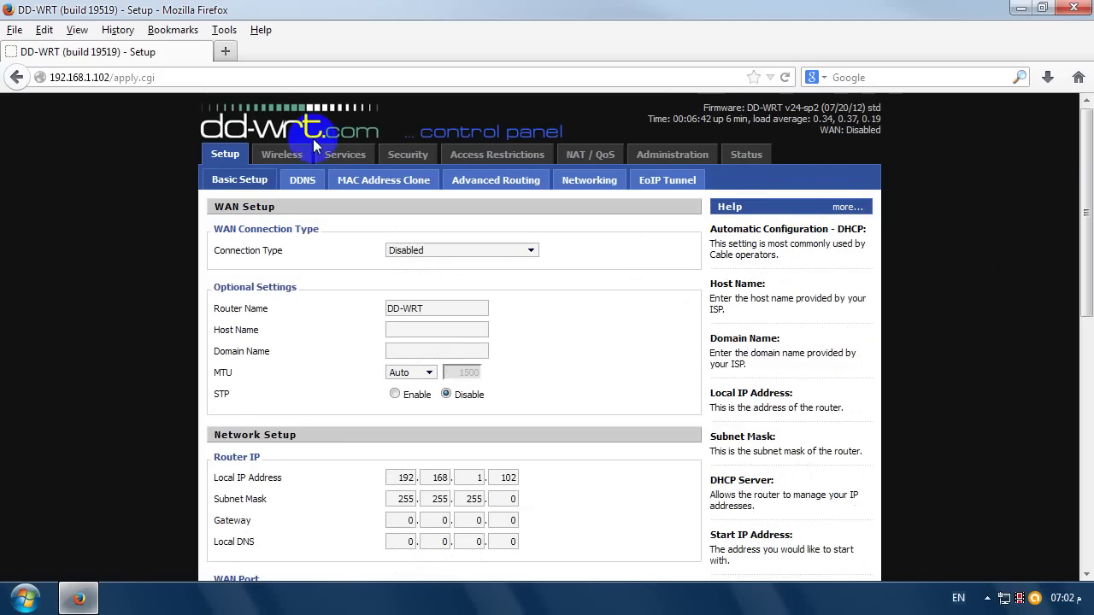
{"action": "left_click", "coordinate": [1006, 599]}
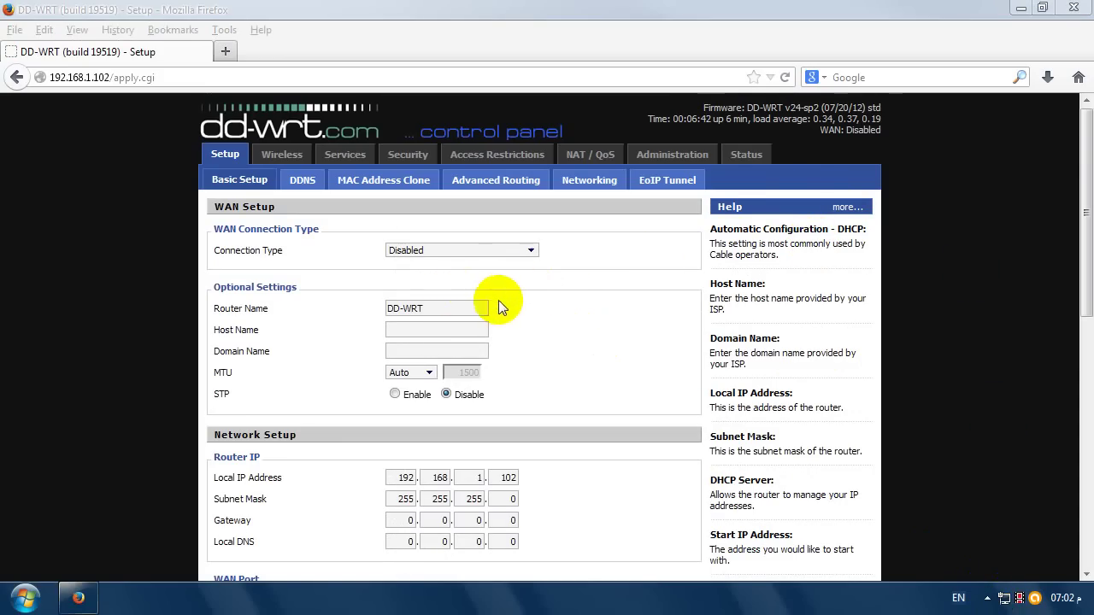
- Run Repair on the Support tab, dismiss the IP renewal failure, and return to General
{"action": "left_click", "coordinate": [463, 156]}
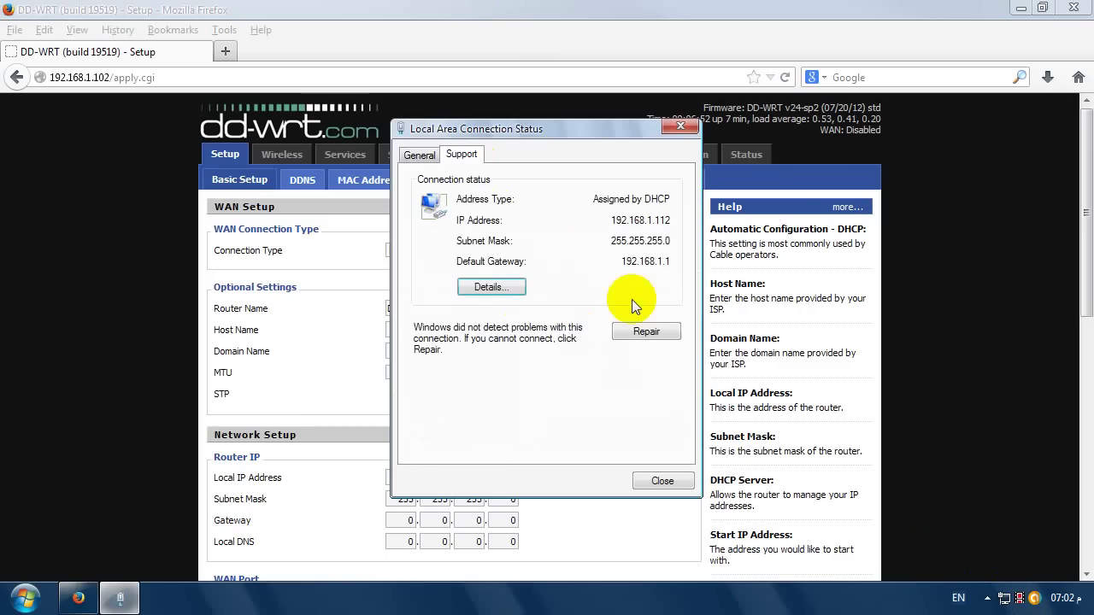
{"action": "left_click", "coordinate": [642, 328]}
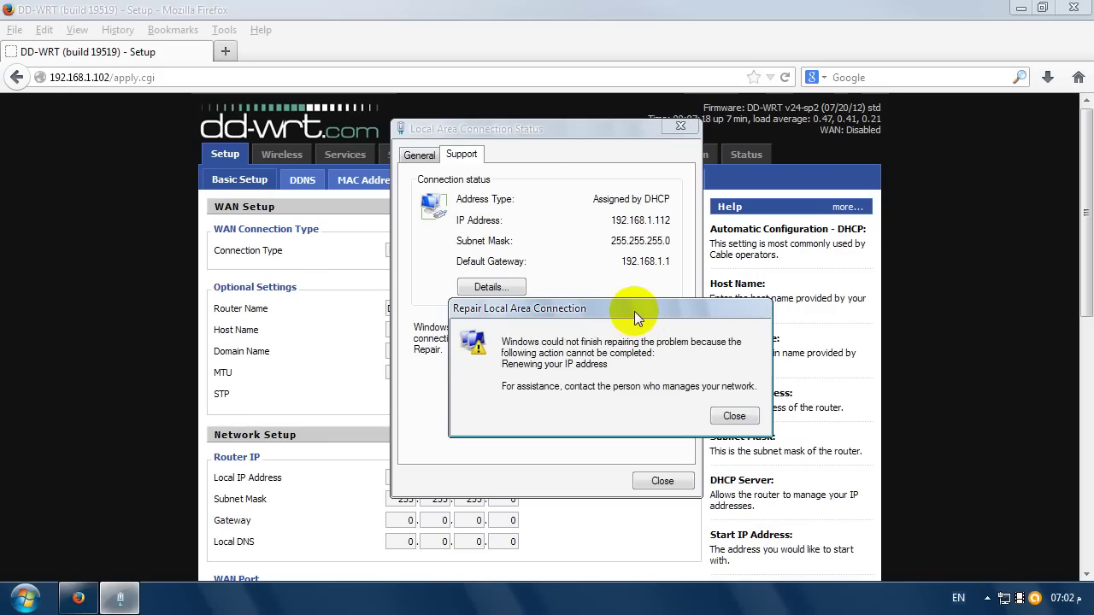
{"action": "left_click", "coordinate": [733, 416]}
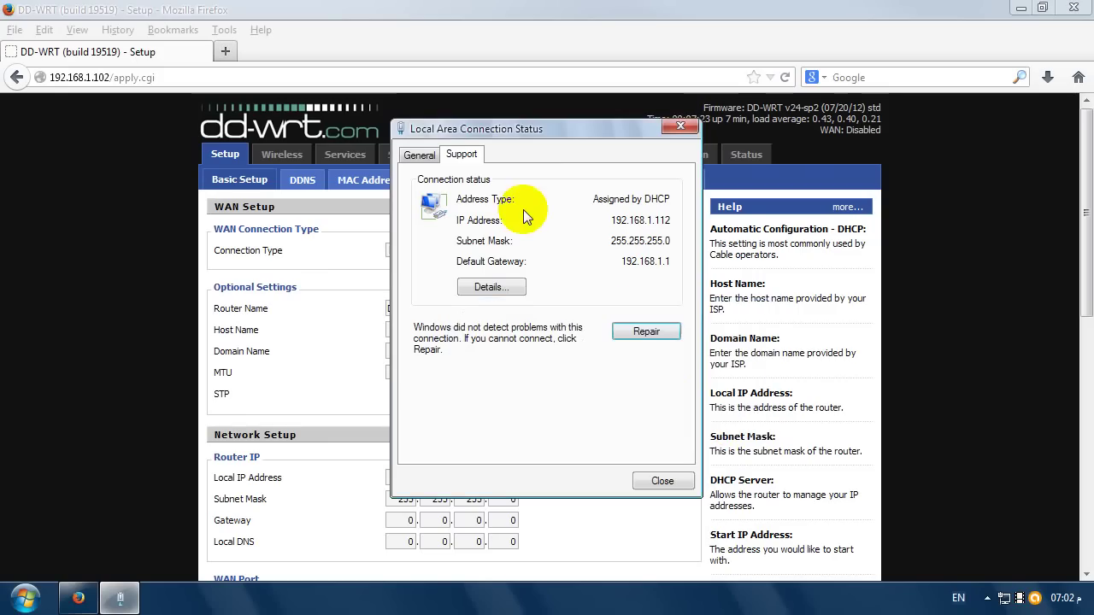
{"action": "left_click", "coordinate": [418, 155]}
- Set the PC's TCP/IP to static IP 192.168.1.100, subnet mask 255.255.255.0, and confirm both dialogs
{"action": "left_click", "coordinate": [436, 444]}
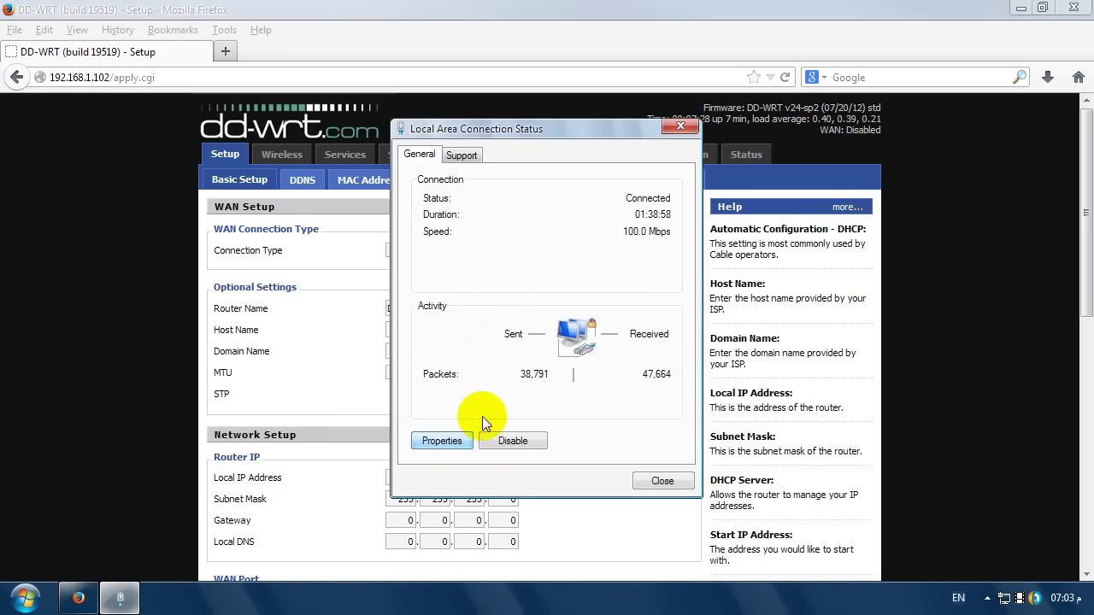
{"action": "scroll", "coordinate": [139, 197], "scroll_direction": "down", "scroll_amount": 1}
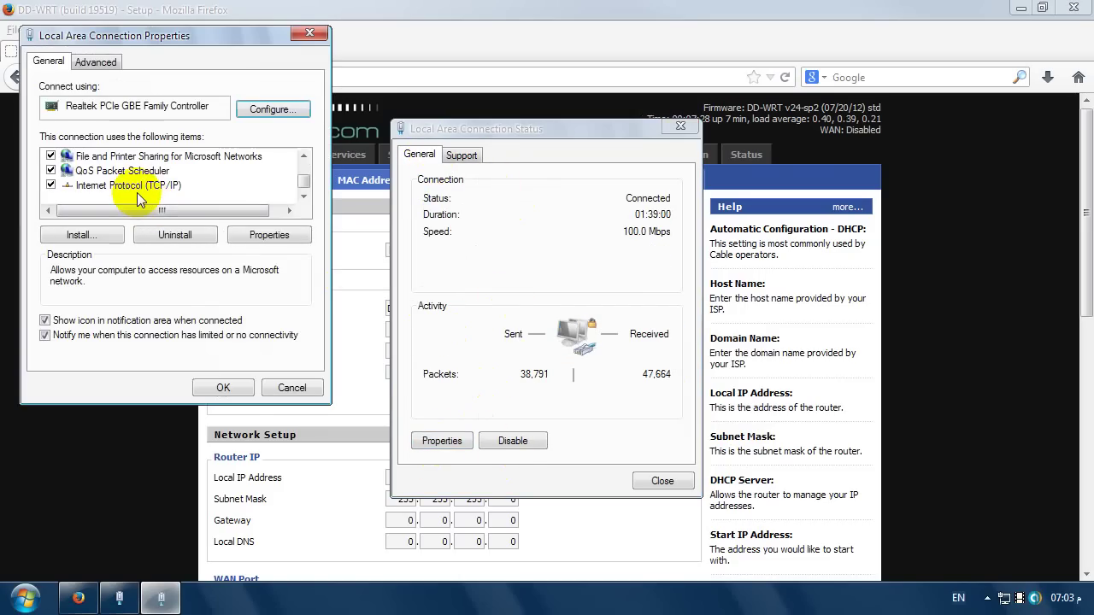
{"action": "double_click", "coordinate": [135, 193]}
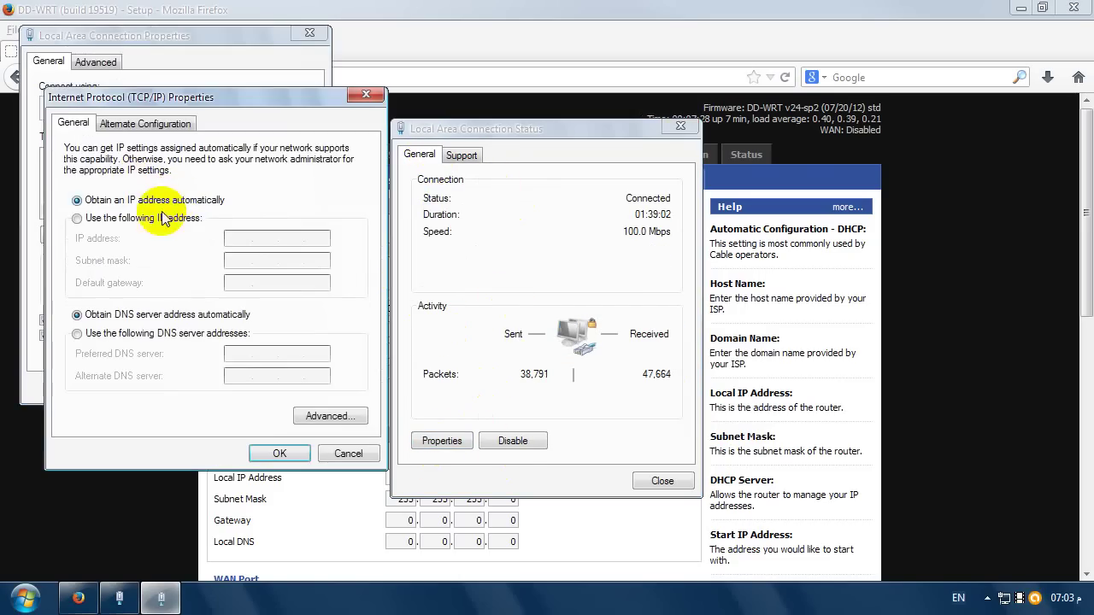
{"action": "left_click", "coordinate": [135, 217]}
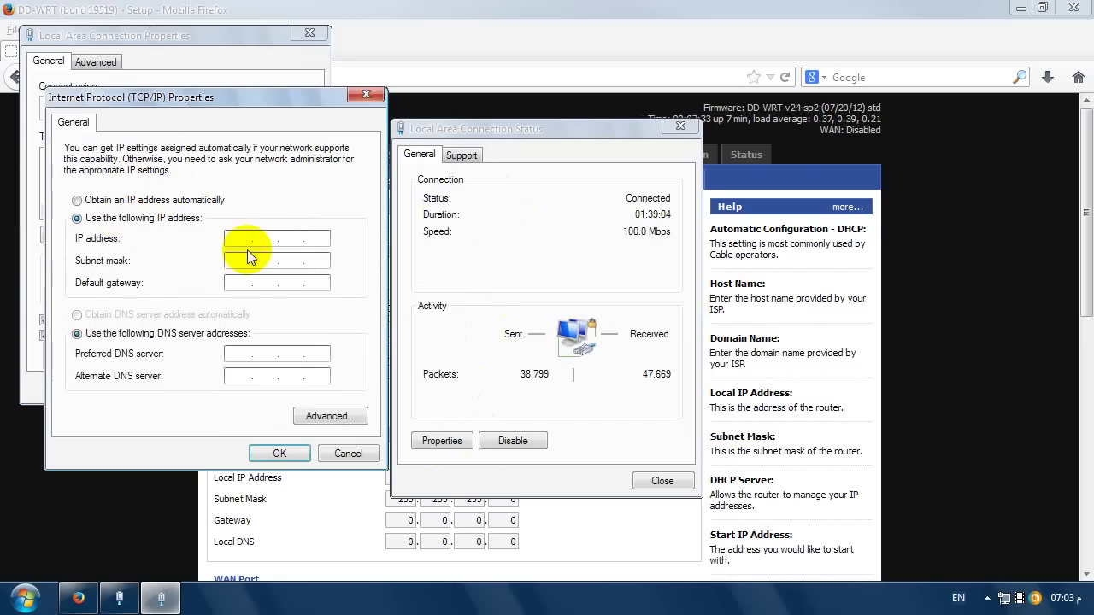
{"action": "left_click", "coordinate": [240, 240]}
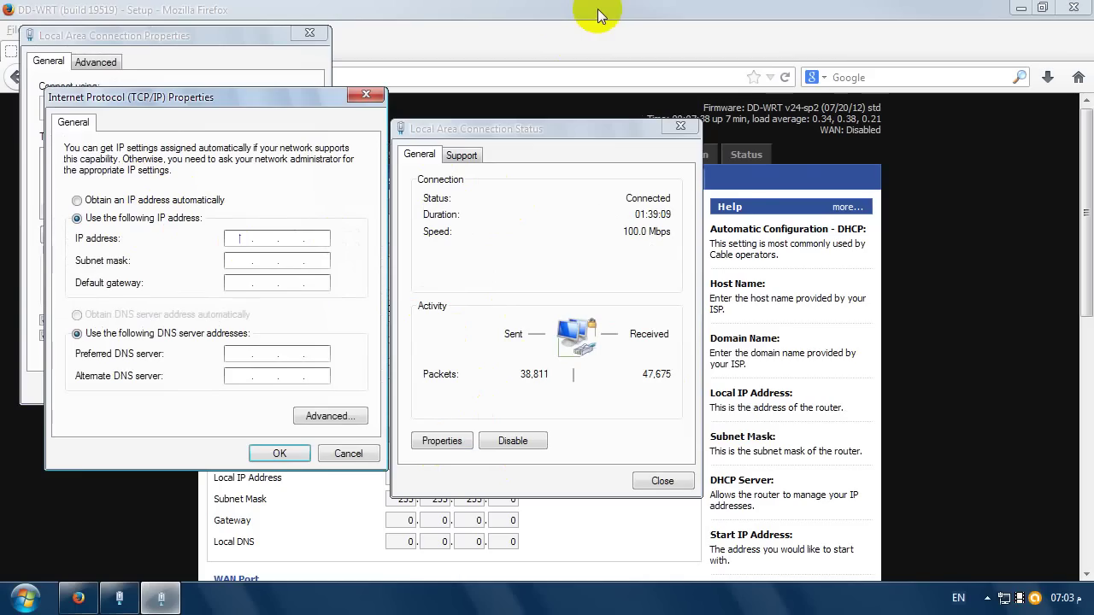
{"action": "type", "text": "192 . 168 . "}
{"action": "type", "text": "1 "}
{"action": "type", "text": ". 100"}
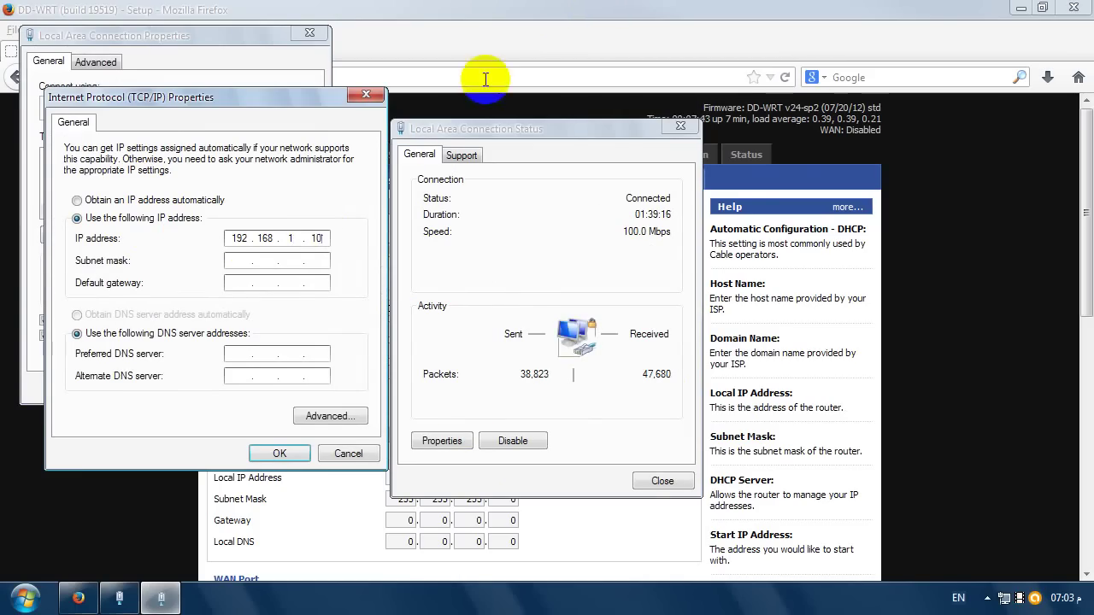
{"action": "left_click", "coordinate": [243, 265]}
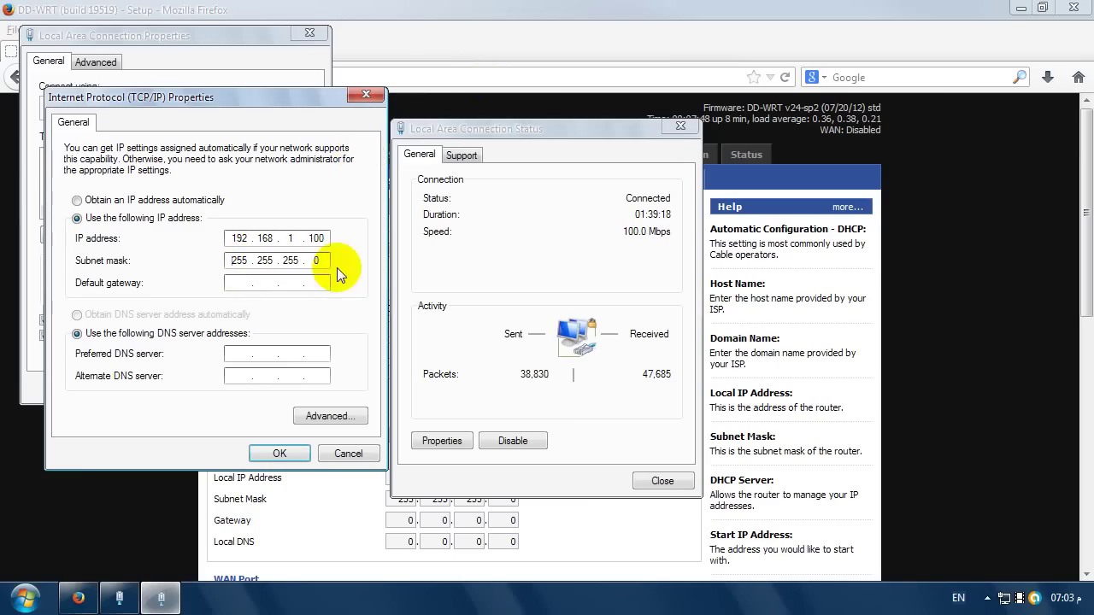
{"action": "left_click", "coordinate": [280, 454]}
{"action": "left_click", "coordinate": [226, 387]}
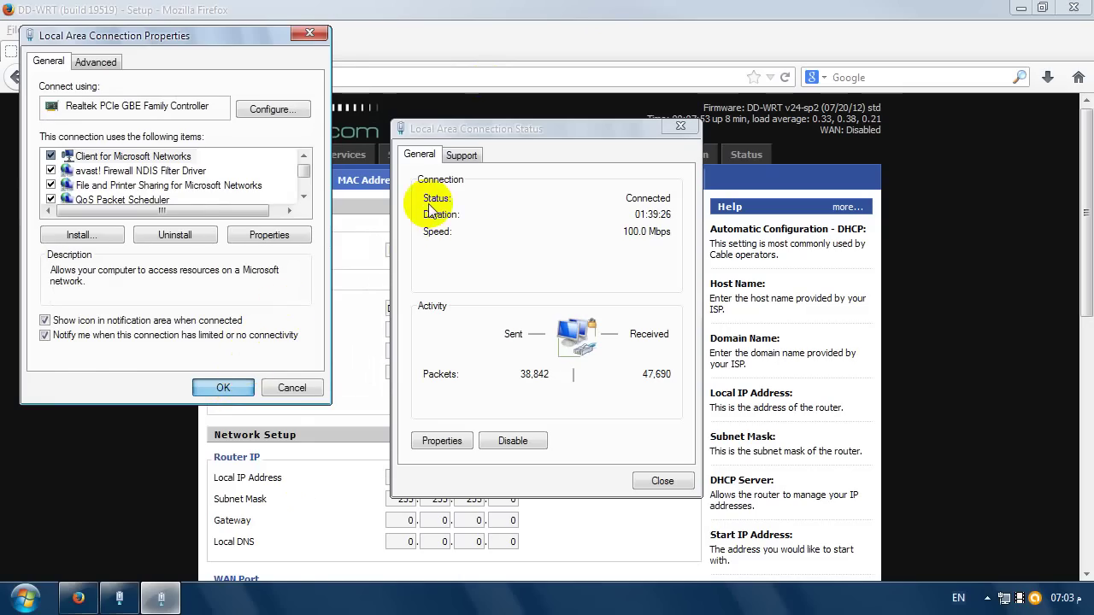
- Reload the DD-WRT page at 192.168.1.102, resending data, and go to the Wireless settings
{"action": "left_click", "coordinate": [461, 155]}
{"action": "left_click", "coordinate": [784, 76]}
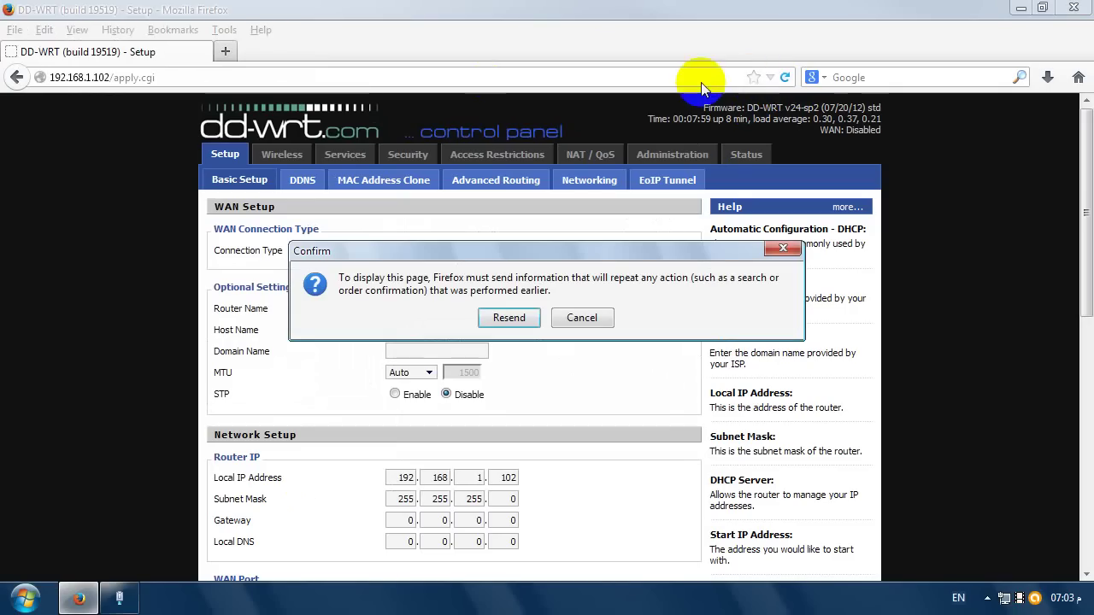
{"action": "left_click", "coordinate": [505, 317]}
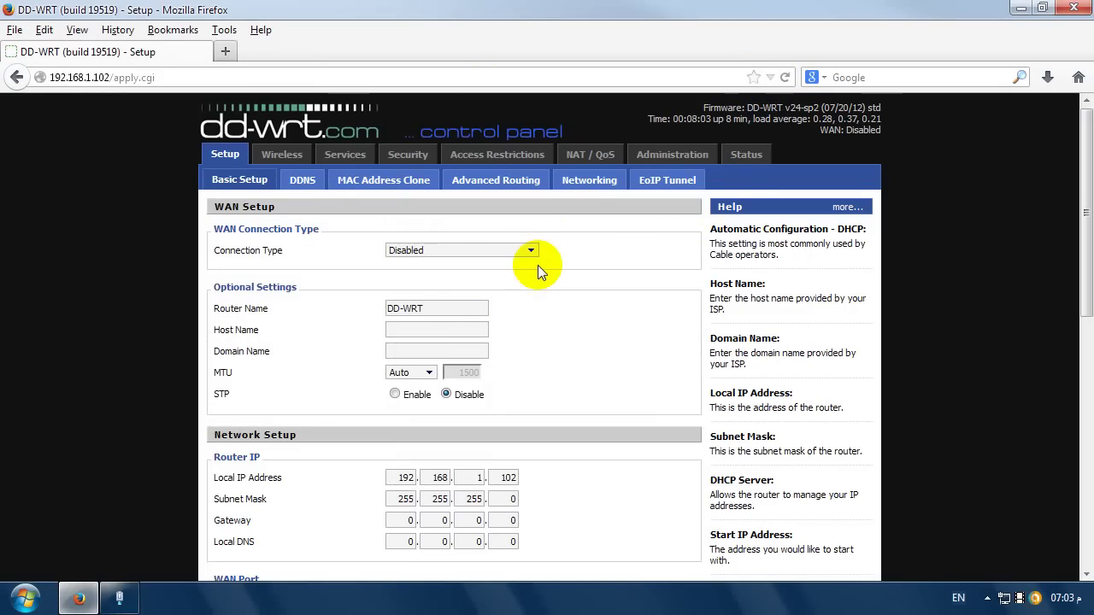
{"action": "left_click", "coordinate": [291, 159]}
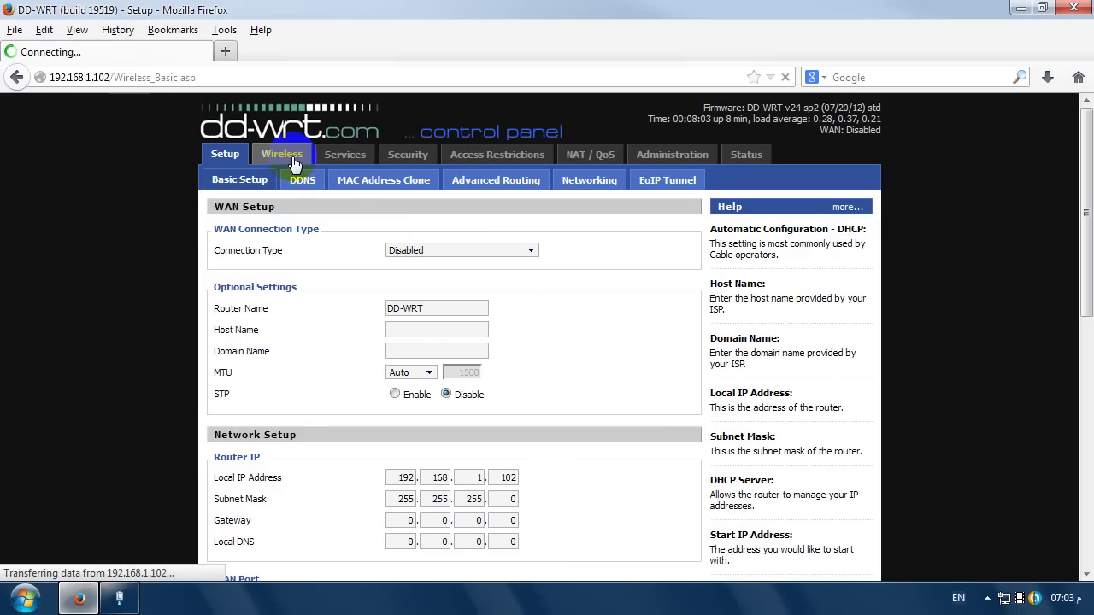
- Set Wireless Mode to WDS Station and close the local area connection status window
{"action": "left_click", "coordinate": [494, 251]}
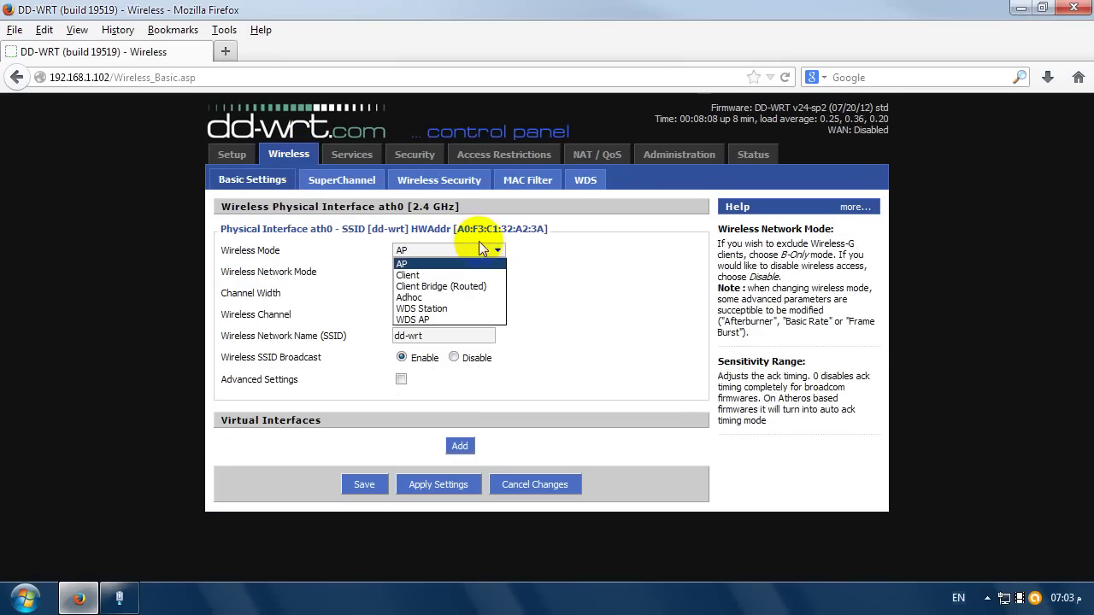
{"action": "left_click", "coordinate": [475, 310]}
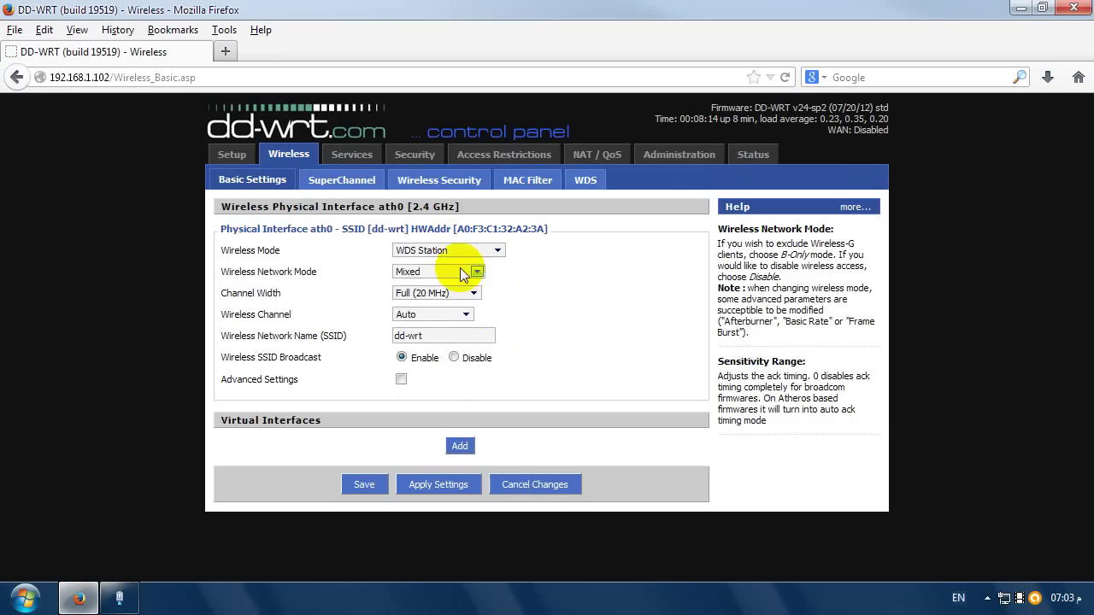
{"action": "left_click", "coordinate": [475, 271]}
{"action": "key", "text": "Down"}
{"action": "left_click", "coordinate": [119, 598]}
{"action": "left_click", "coordinate": [656, 475]}
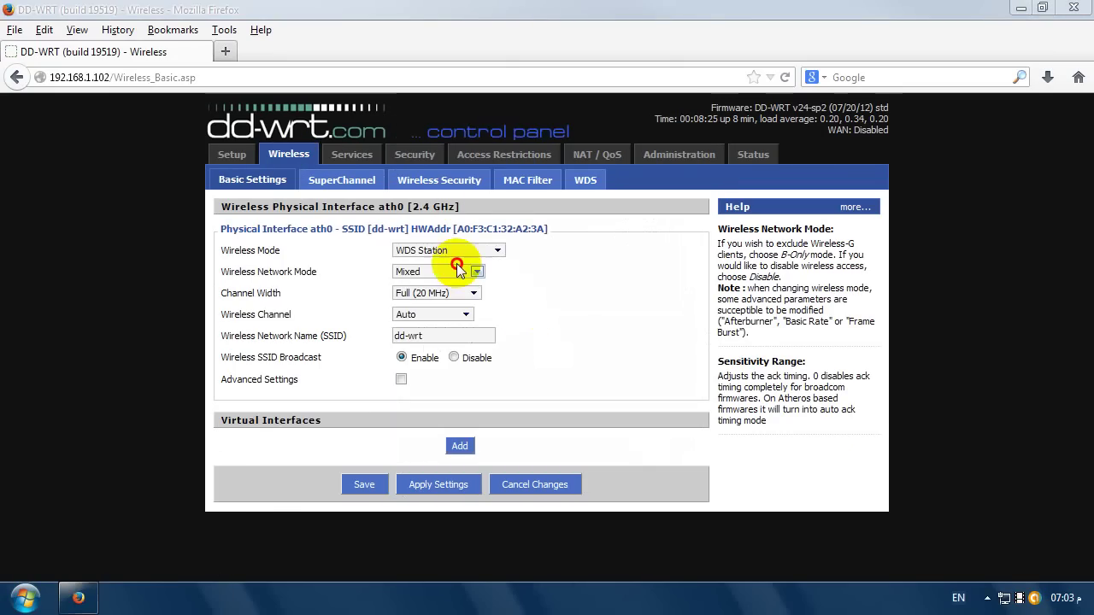
- Set Wireless Network Mode to B-Only, select the dd-wrt network name, and enable Advanced Settings
{"action": "left_click", "coordinate": [459, 270]}
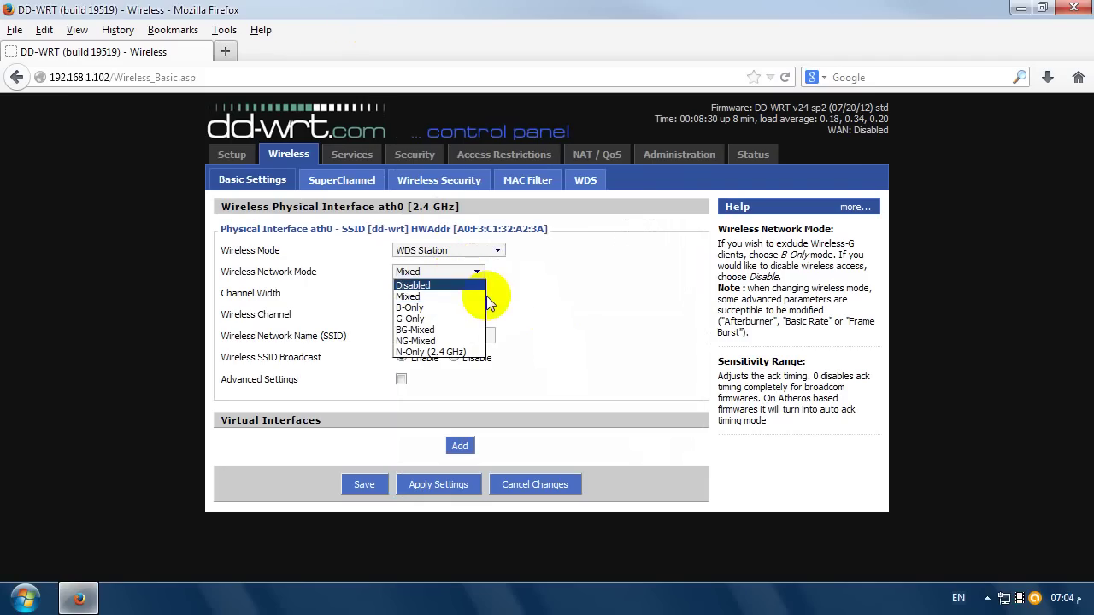
{"action": "left_click", "coordinate": [450, 310]}
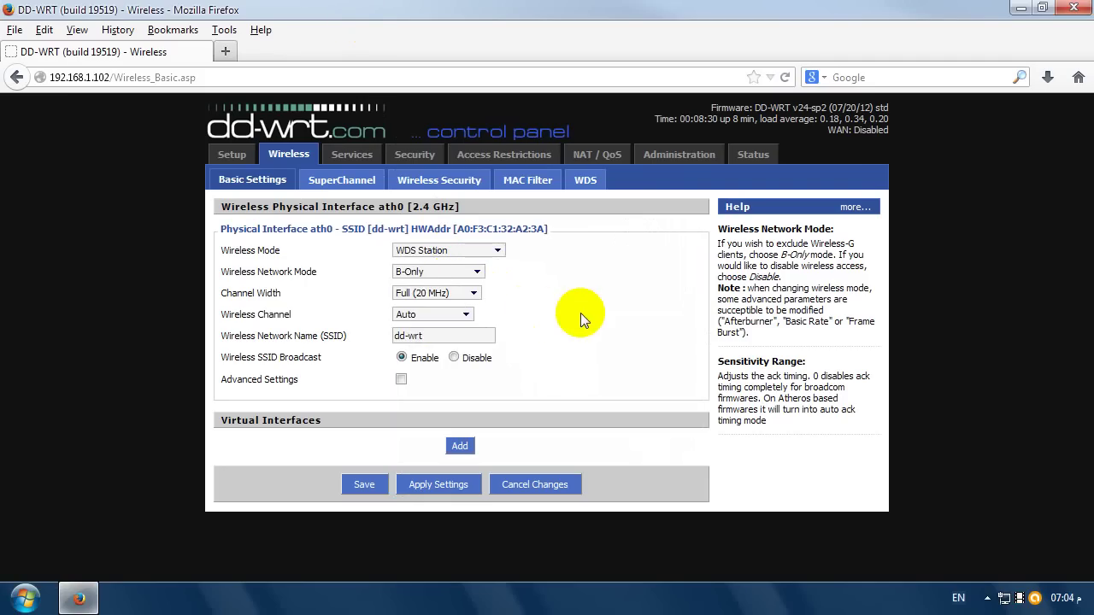
{"action": "left_click", "coordinate": [395, 337]}
{"action": "double_click", "coordinate": [396, 338]}
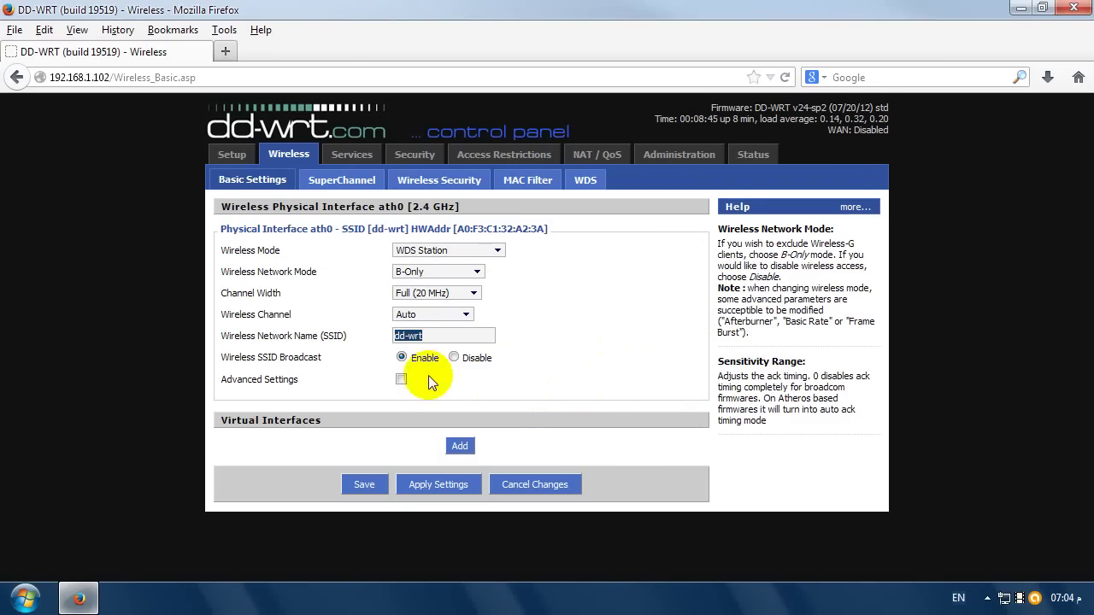
{"action": "left_click", "coordinate": [400, 379]}
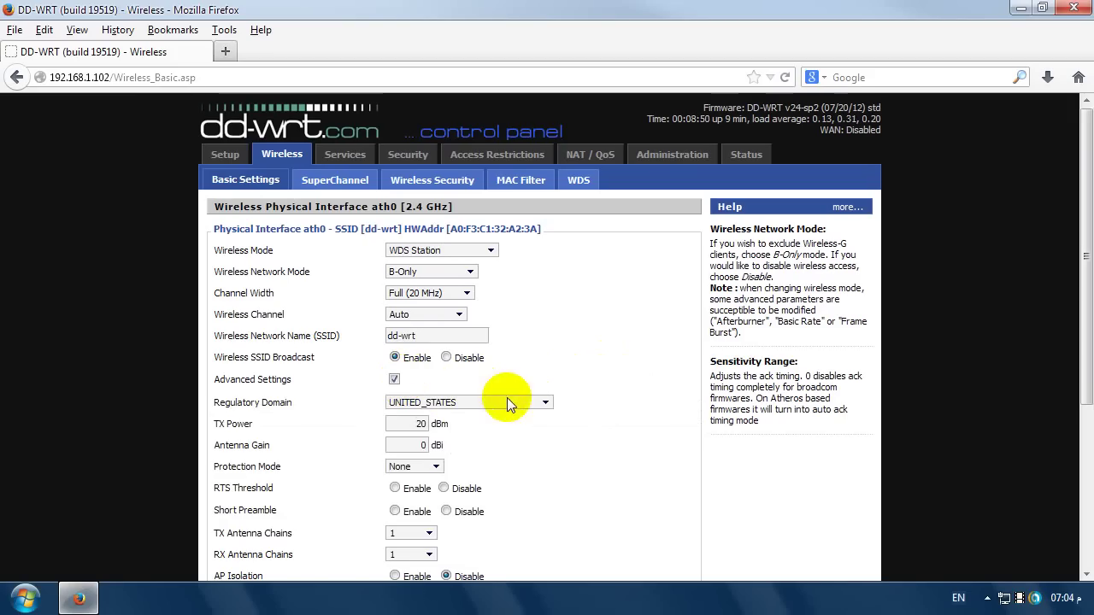
- Keep the UNITED_STATES regulatory domain, then apply and save the WDS Station, B-Only settings
{"action": "left_click", "coordinate": [510, 400]}
{"action": "left_click", "coordinate": [513, 403]}
{"action": "scroll", "coordinate": [588, 357], "scroll_direction": "down", "scroll_amount": 5}
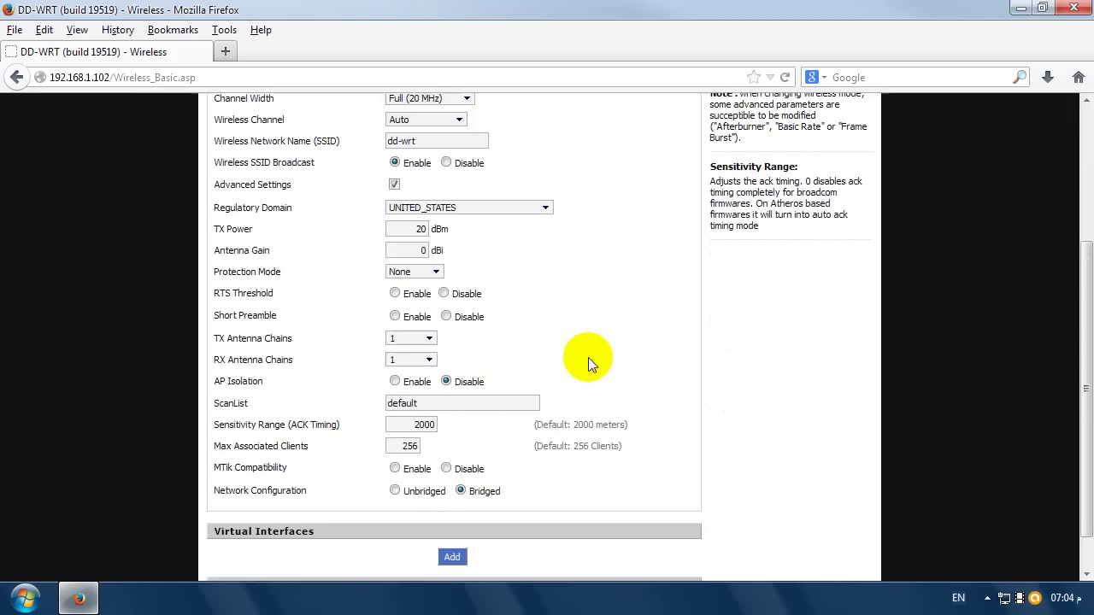
{"action": "left_click", "coordinate": [466, 553]}
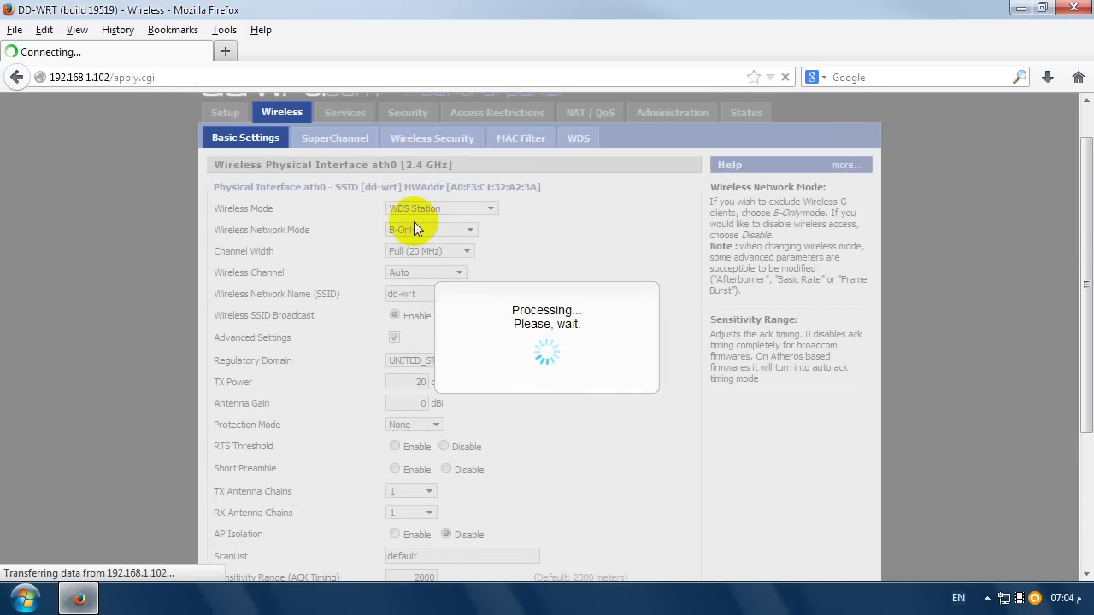
{"action": "scroll", "coordinate": [510, 333], "scroll_direction": "down", "scroll_amount": 4}
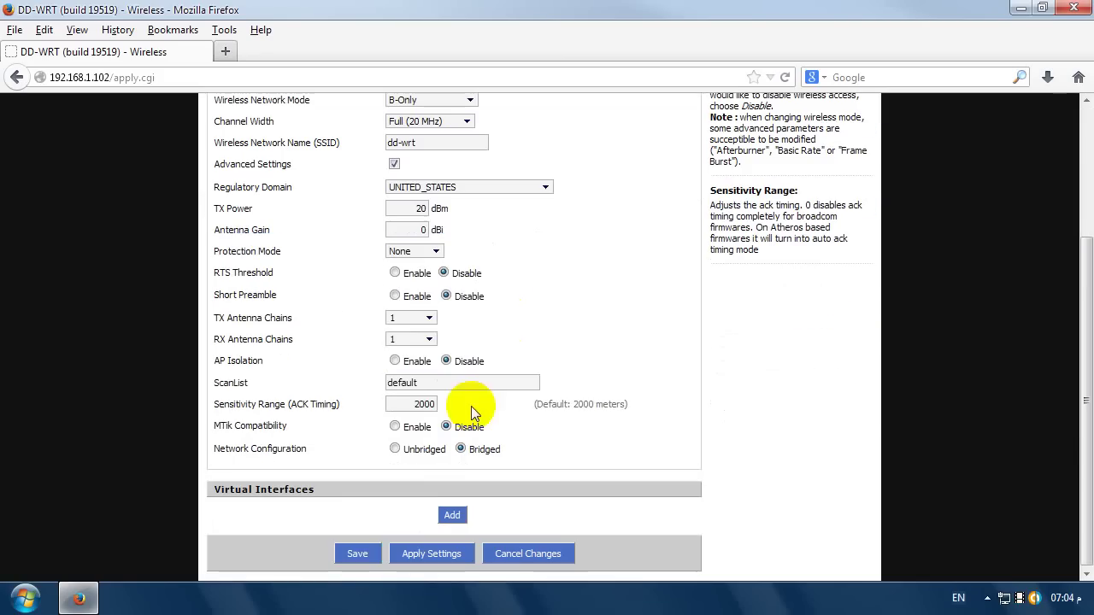
{"action": "left_click", "coordinate": [359, 553]}
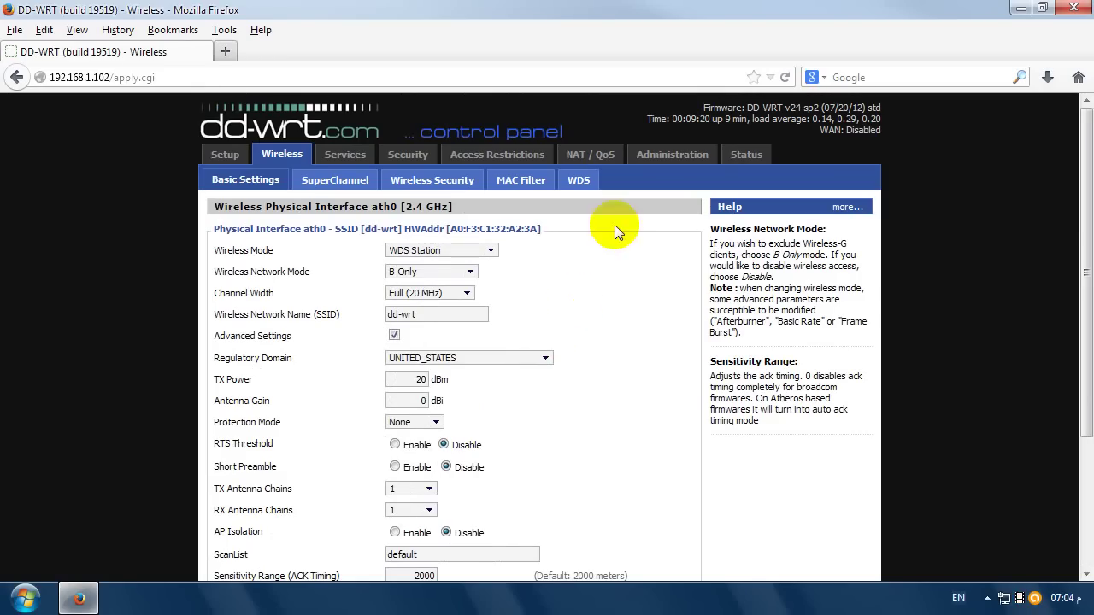
- Open Status > Wireless and scroll down to the still-empty Wireless Nodes list
{"action": "left_click", "coordinate": [747, 155]}
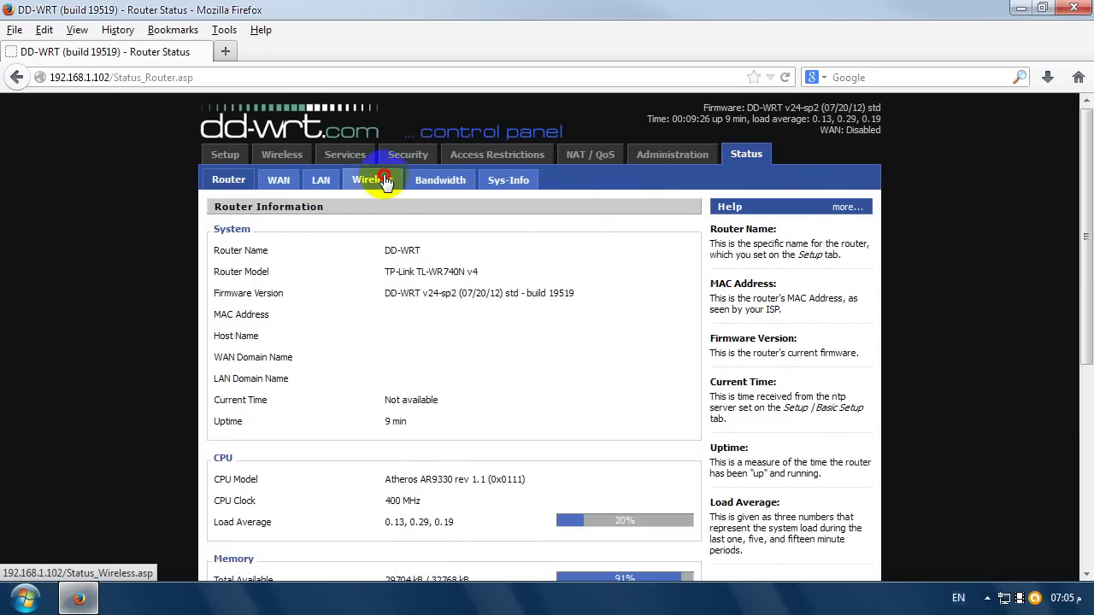
{"action": "left_click", "coordinate": [384, 183]}
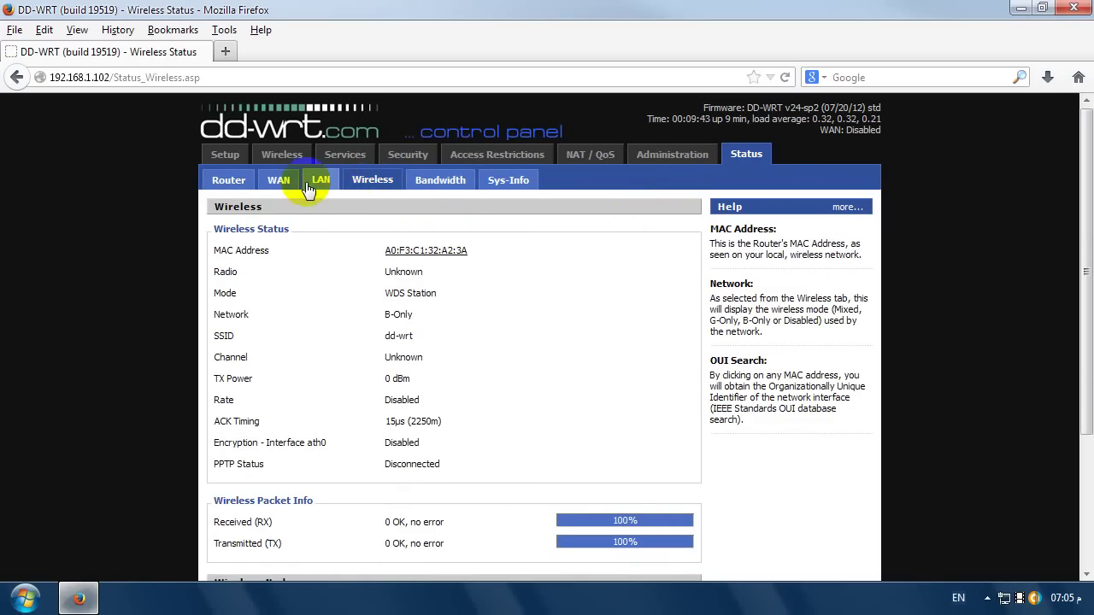
{"action": "scroll", "coordinate": [442, 253], "scroll_direction": "down", "scroll_amount": 4}
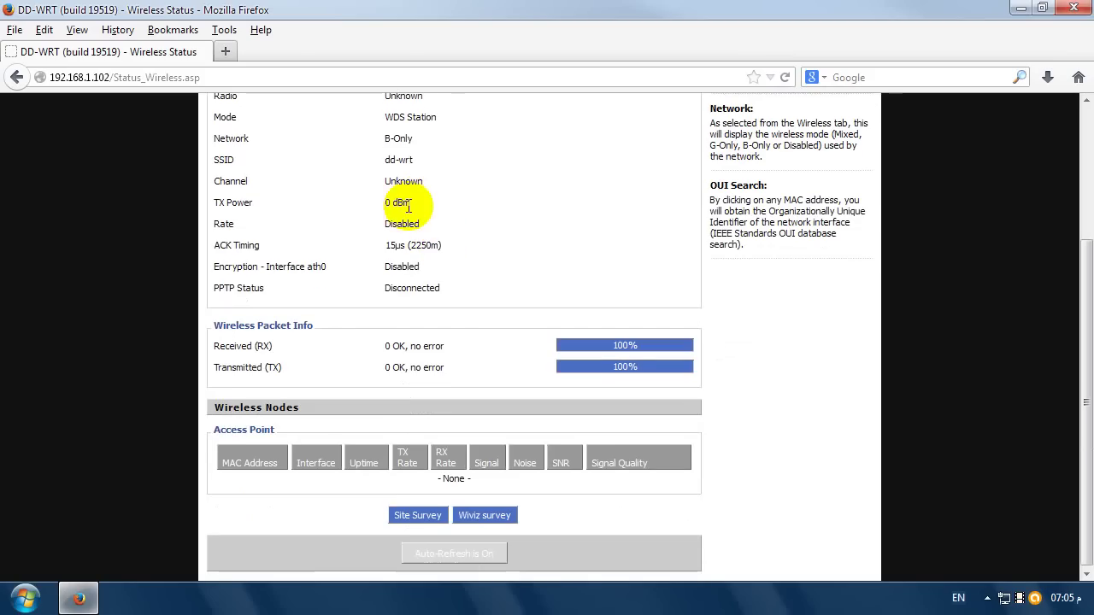
- Run Site Survey, check the second network's name, MAC and channel, and join it on channel 4
{"action": "left_click", "coordinate": [418, 516]}
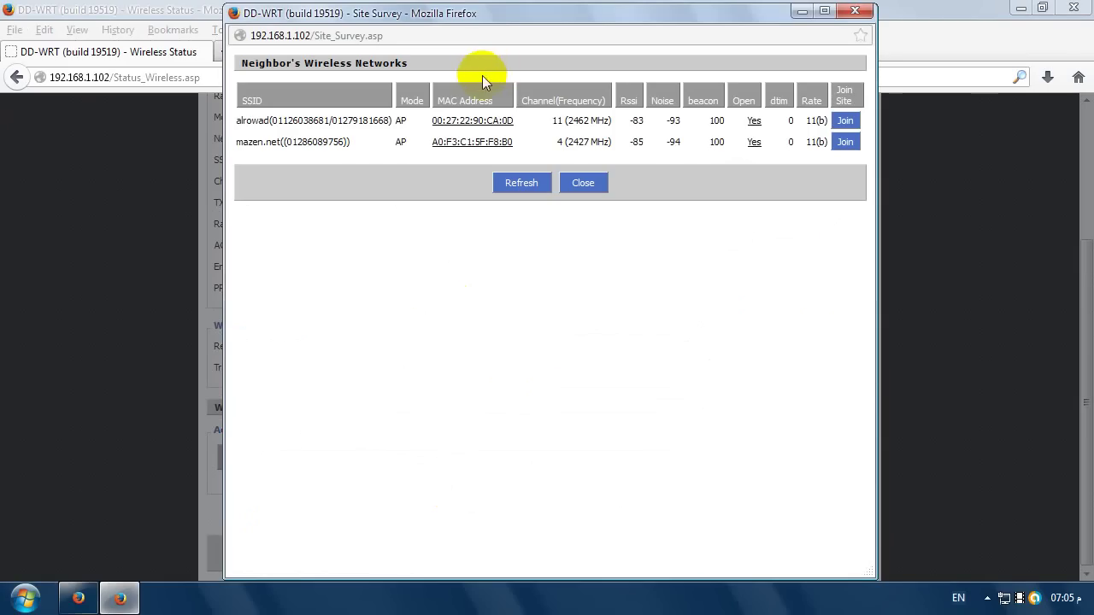
{"action": "left_click_drag", "start_coordinate": [320, 144], "coordinate": [632, 160]}
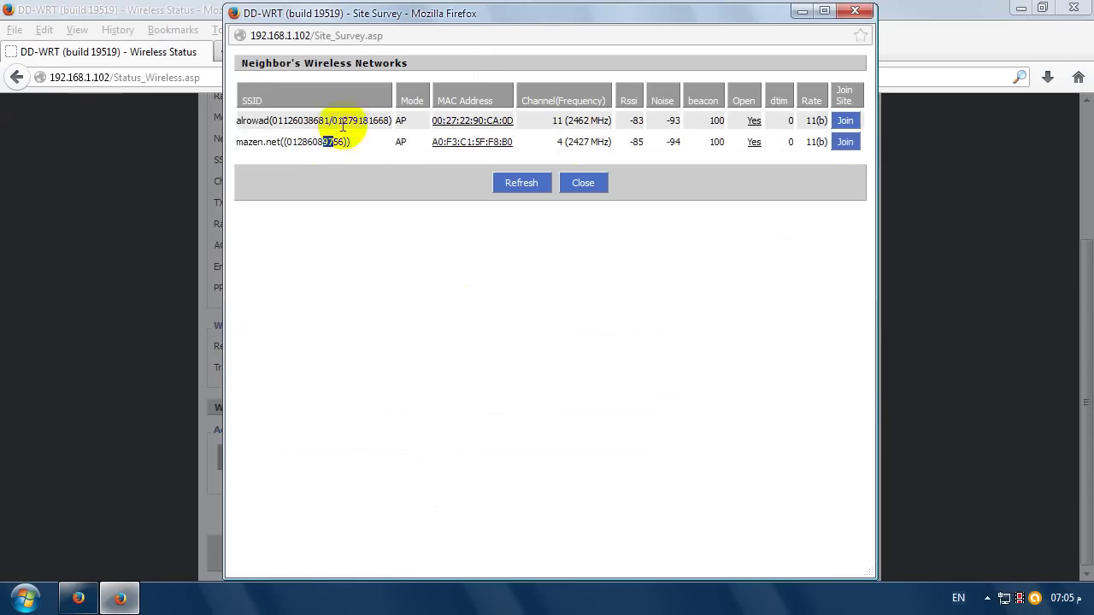
{"action": "left_click_drag", "start_coordinate": [519, 143], "coordinate": [426, 147]}
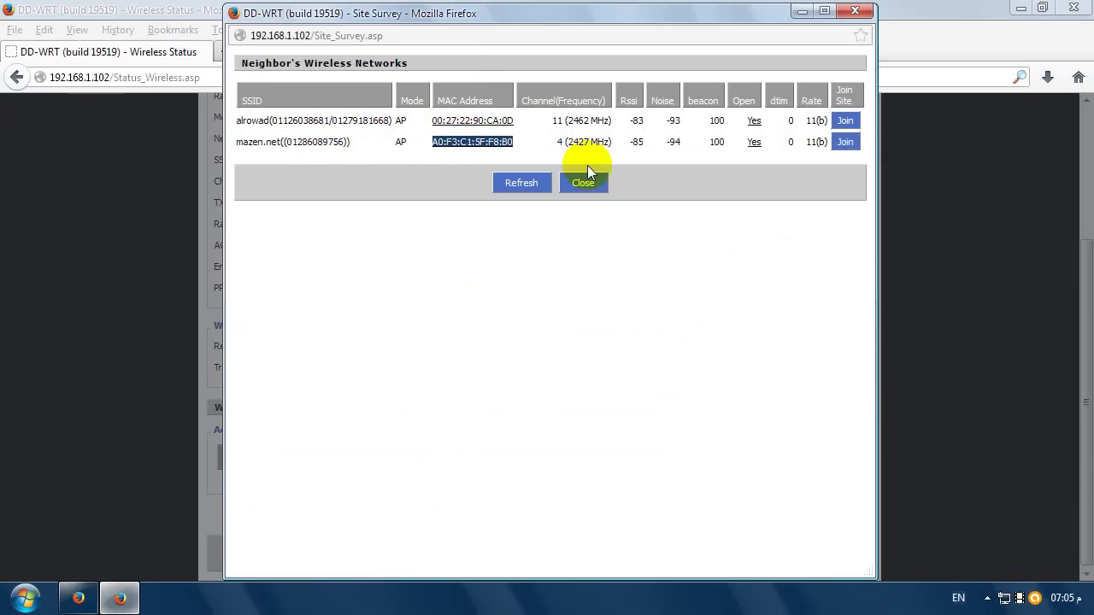
{"action": "left_click", "coordinate": [557, 141]}
{"action": "left_click_drag", "start_coordinate": [556, 141], "coordinate": [750, 147]}
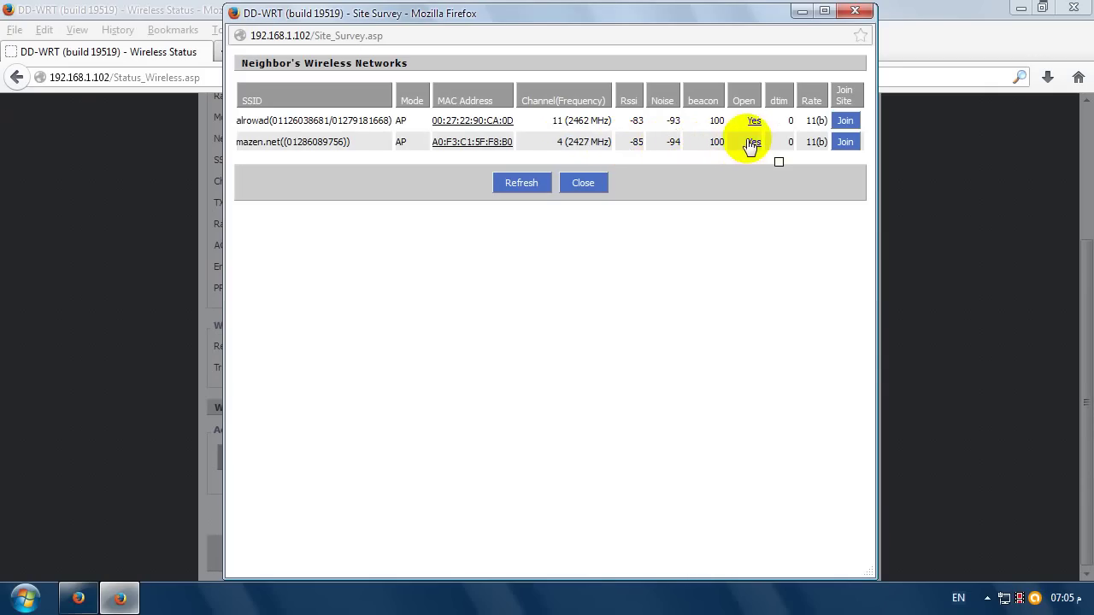
{"action": "left_click", "coordinate": [845, 144]}
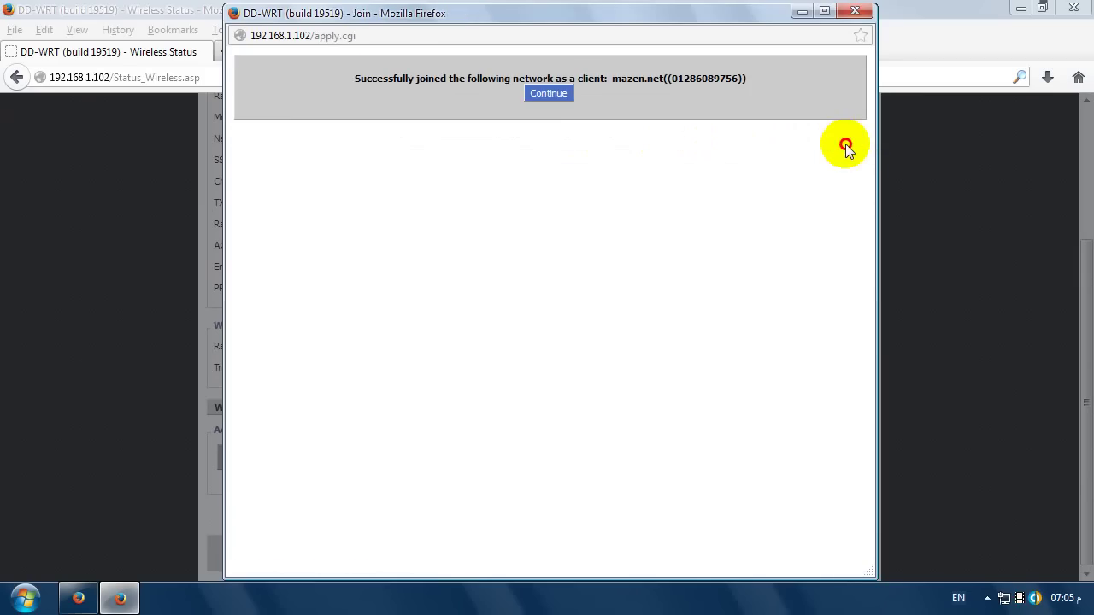
- Confirm the joined network now fills the SSID field, then apply and save the settings
{"action": "left_click", "coordinate": [551, 95]}
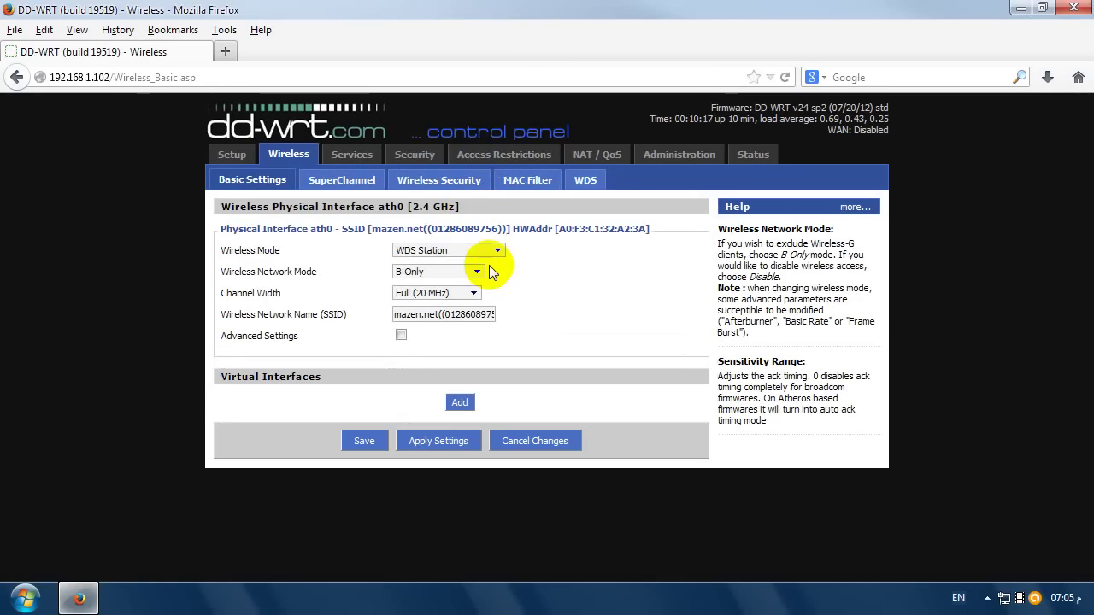
{"action": "left_click_drag", "start_coordinate": [423, 314], "coordinate": [518, 325]}
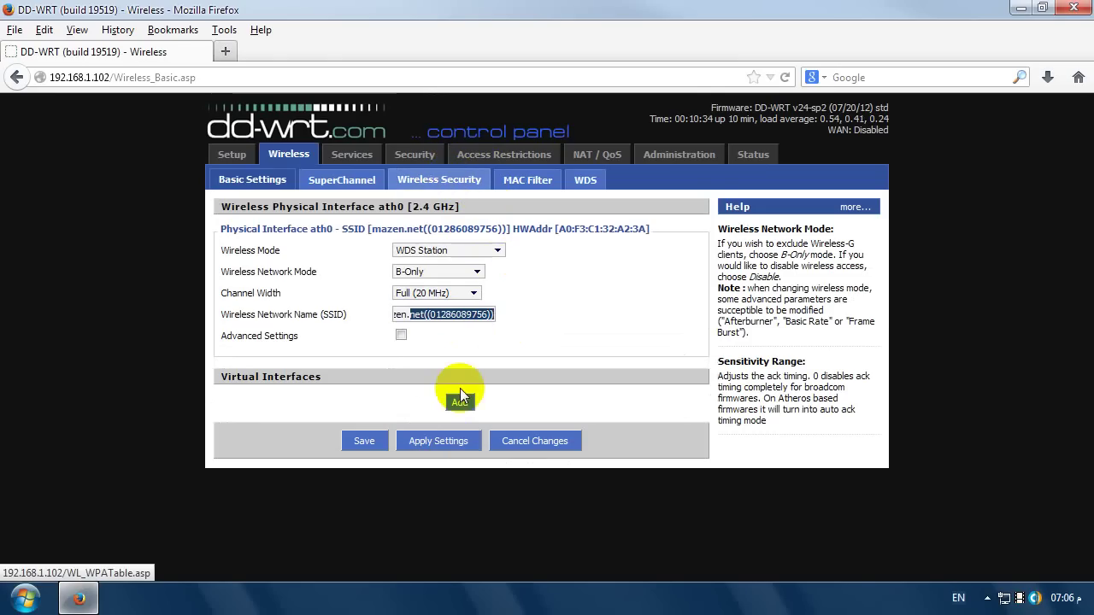
{"action": "left_click", "coordinate": [456, 441]}
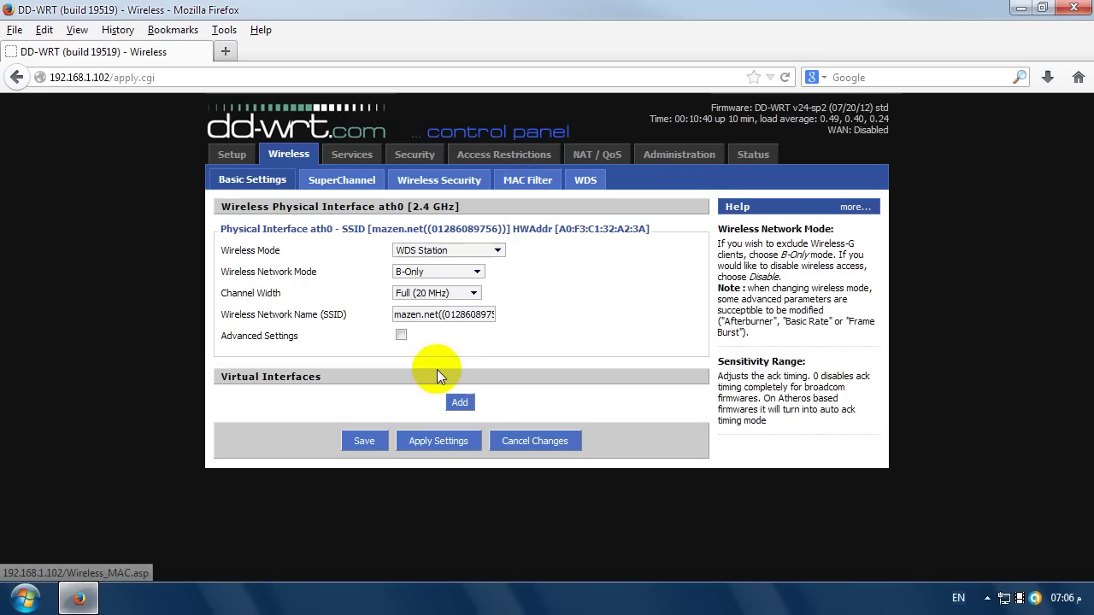
{"action": "left_click", "coordinate": [365, 441]}
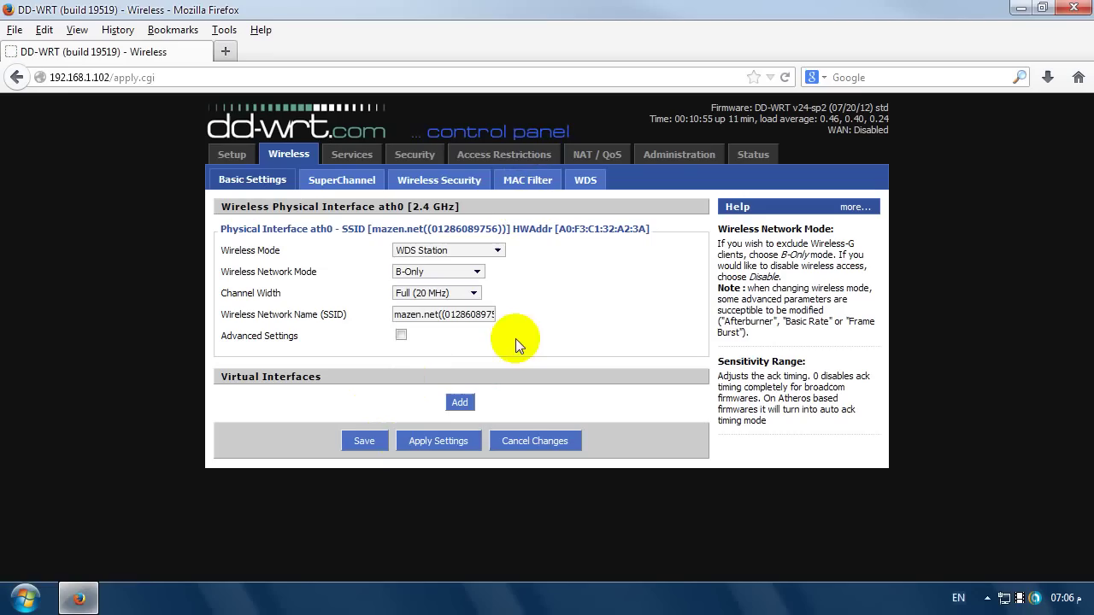
{"action": "left_click", "coordinate": [435, 190]}
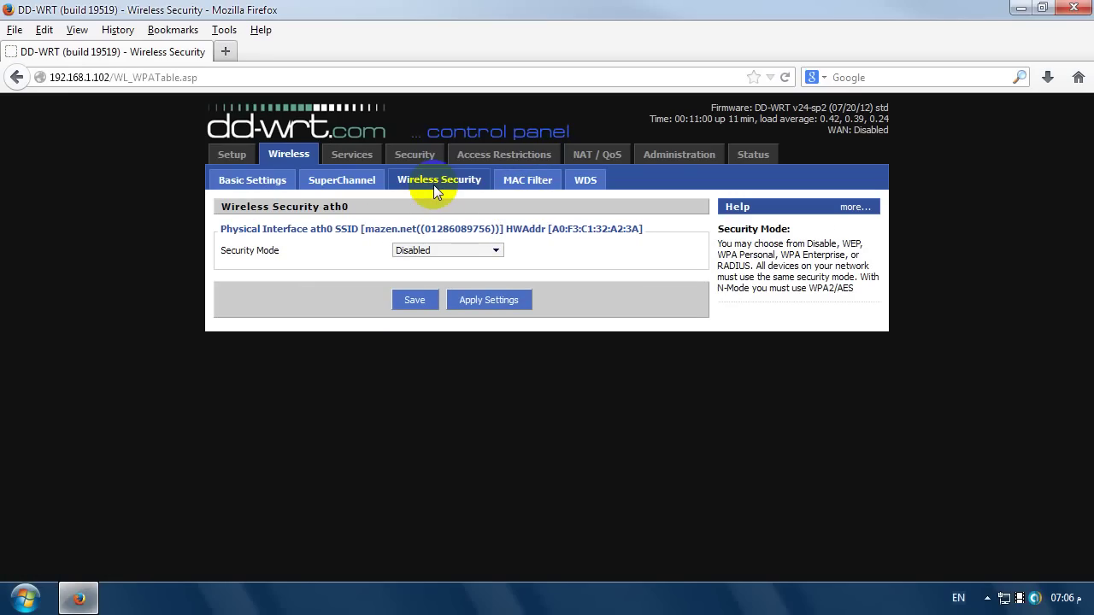
- Leave Wireless Security Mode on Disabled and go to the Router Status page
{"action": "left_click", "coordinate": [458, 249]}
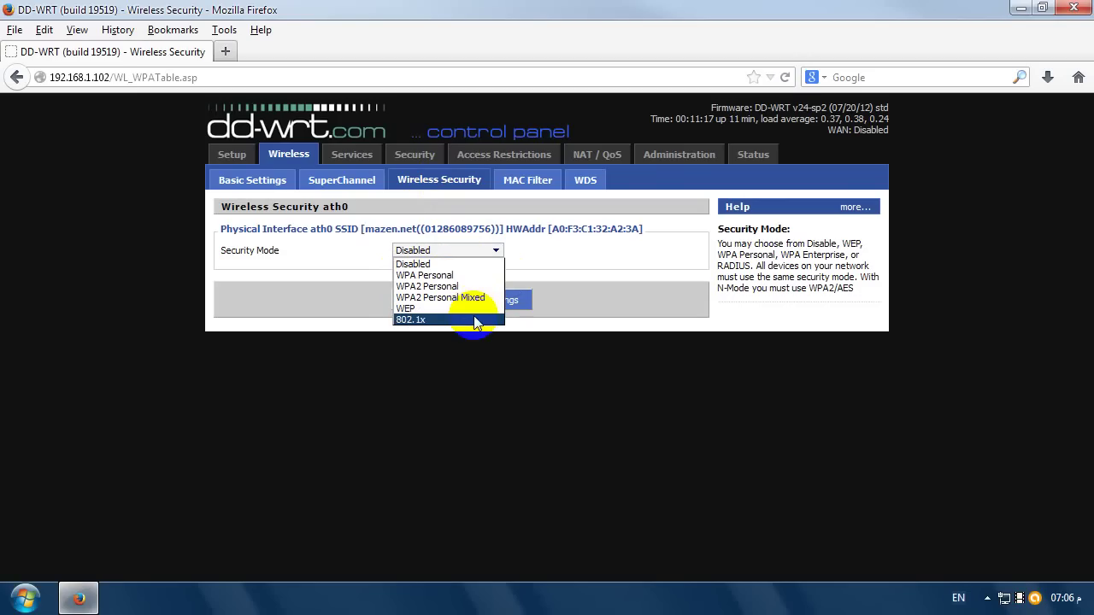
{"action": "left_click", "coordinate": [552, 249]}
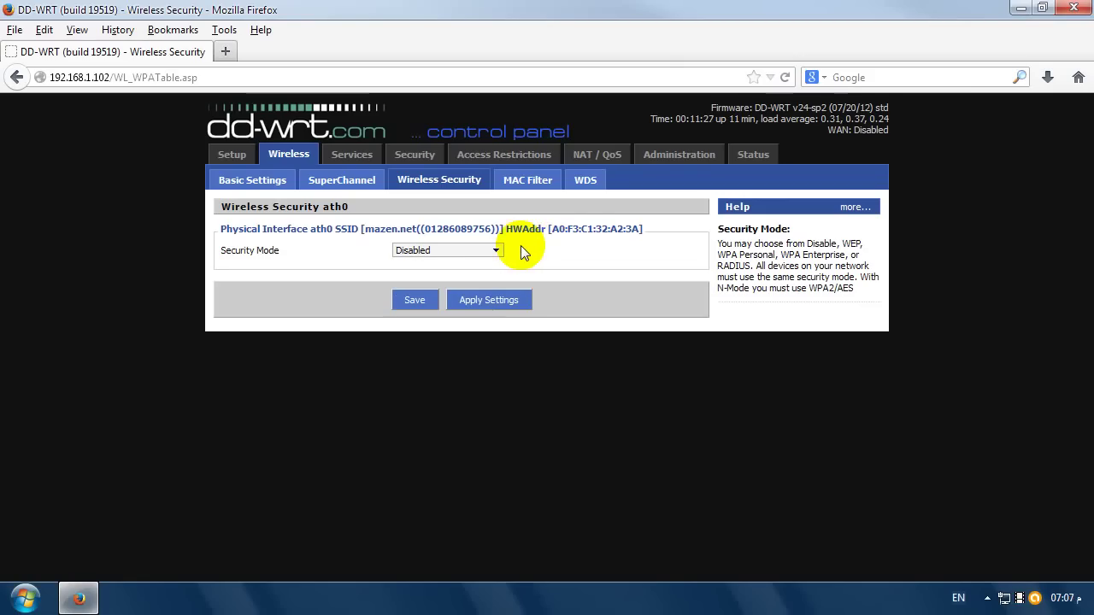
{"action": "left_click", "coordinate": [743, 158]}
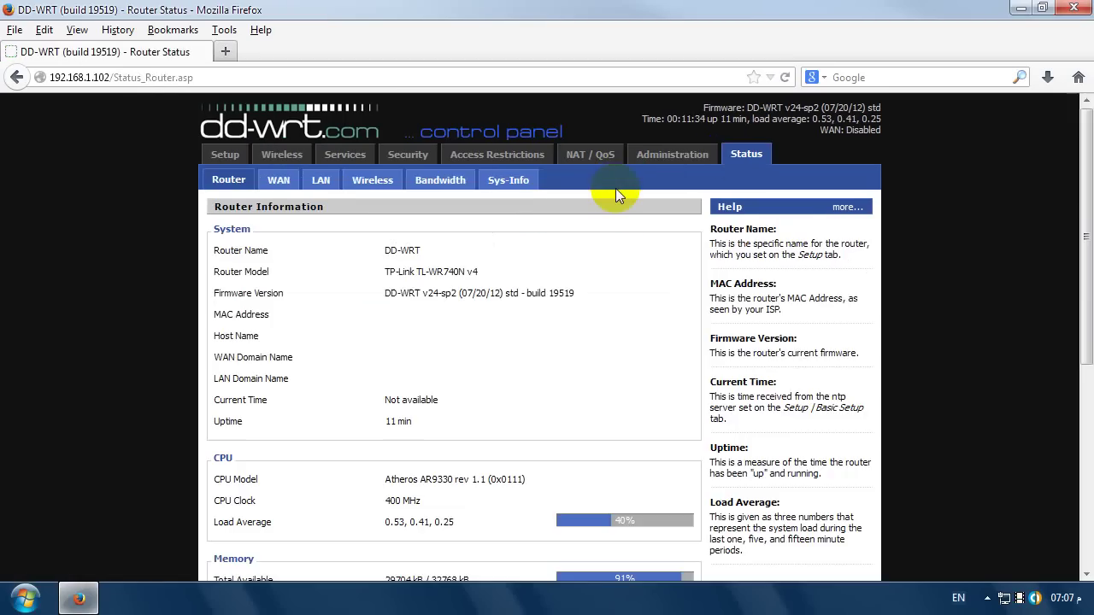
- Review the Setup > Basic Setup page, then return to Wireless Basic Settings and its wireless mode list
{"action": "scroll", "coordinate": [608, 201], "scroll_direction": "down", "scroll_amount": 5}
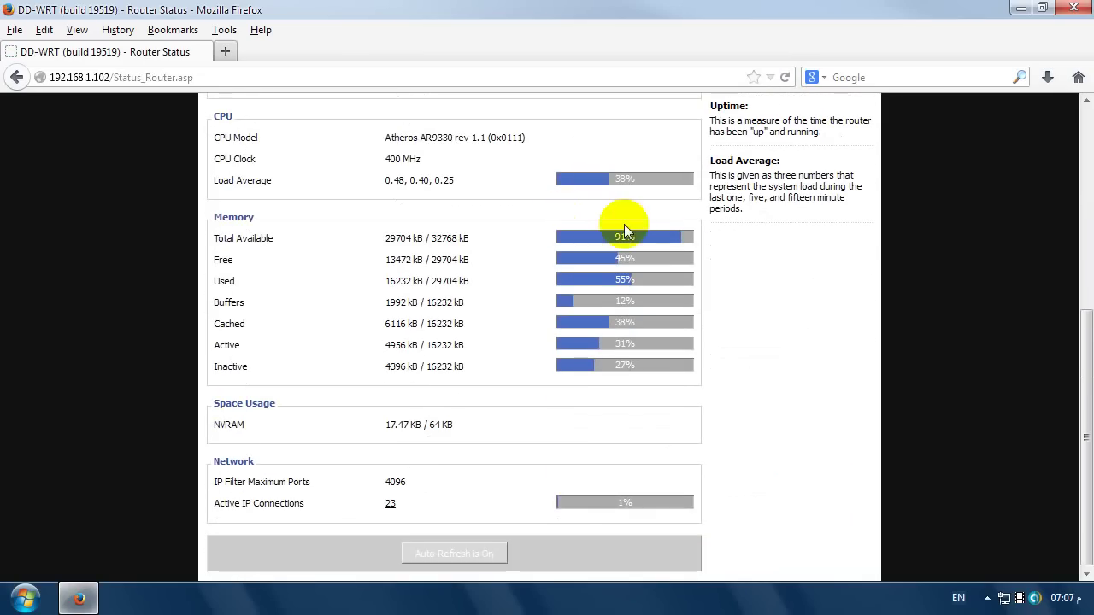
{"action": "scroll", "coordinate": [628, 222], "scroll_direction": "up", "scroll_amount": 5}
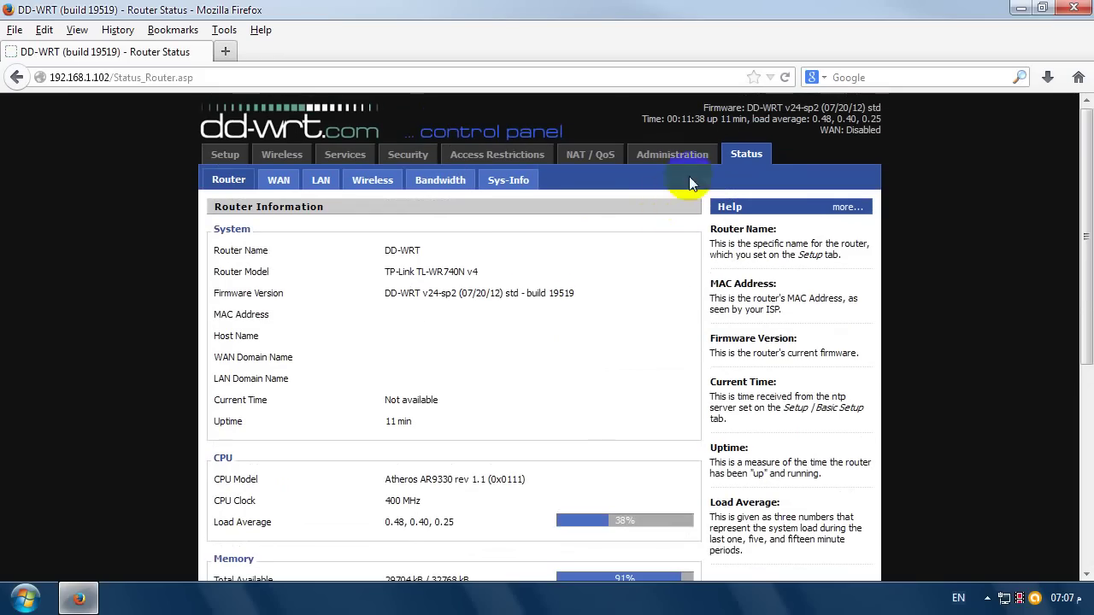
{"action": "left_click", "coordinate": [239, 155]}
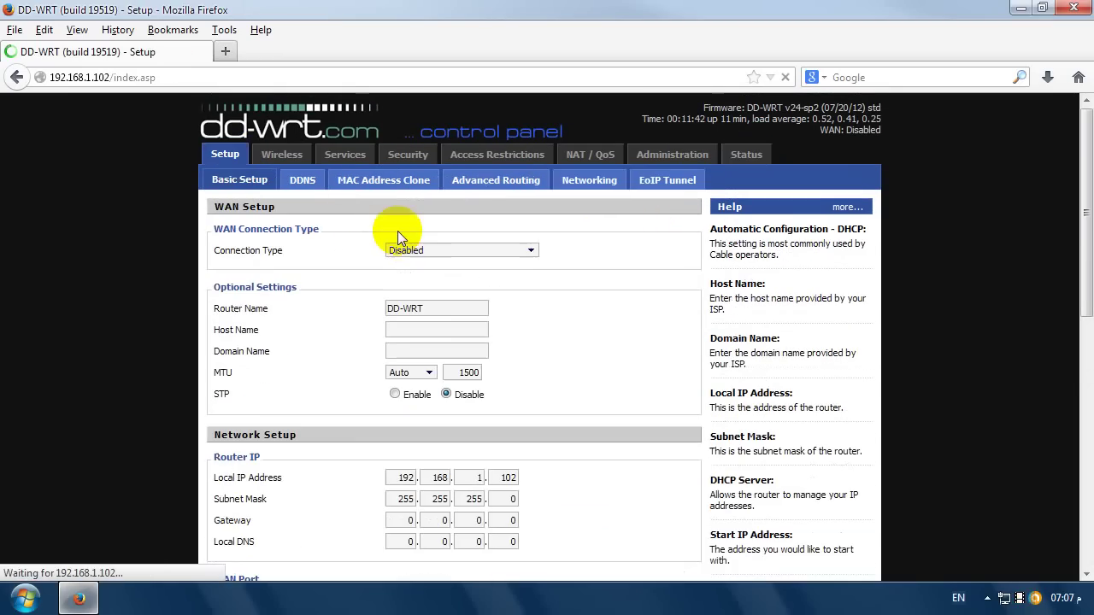
{"action": "scroll", "coordinate": [487, 316], "scroll_direction": "down", "scroll_amount": 4}
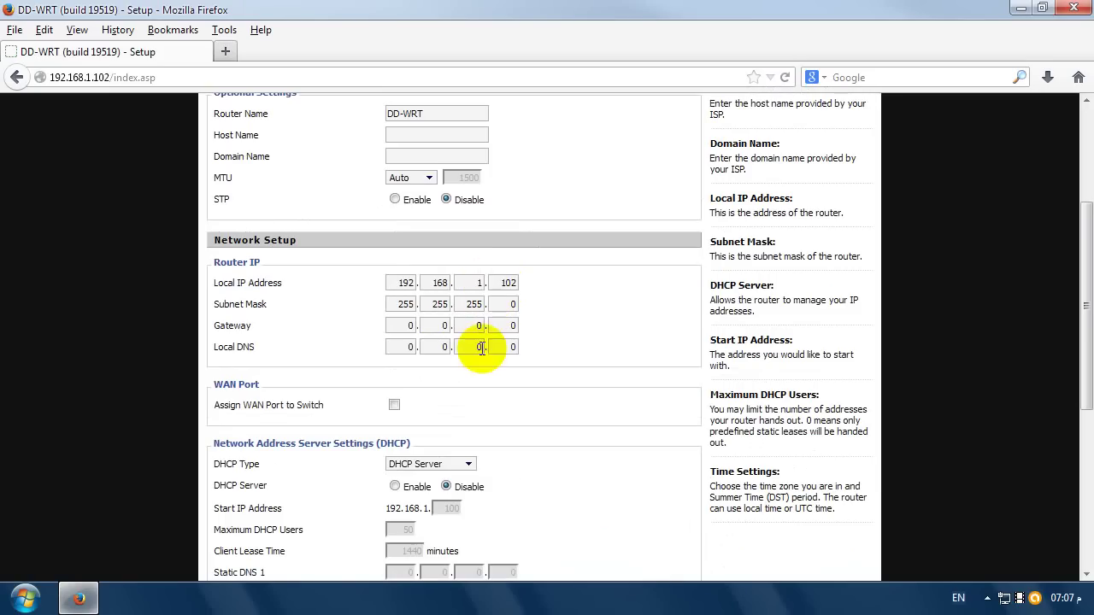
{"action": "scroll", "coordinate": [491, 407], "scroll_direction": "down", "scroll_amount": 4}
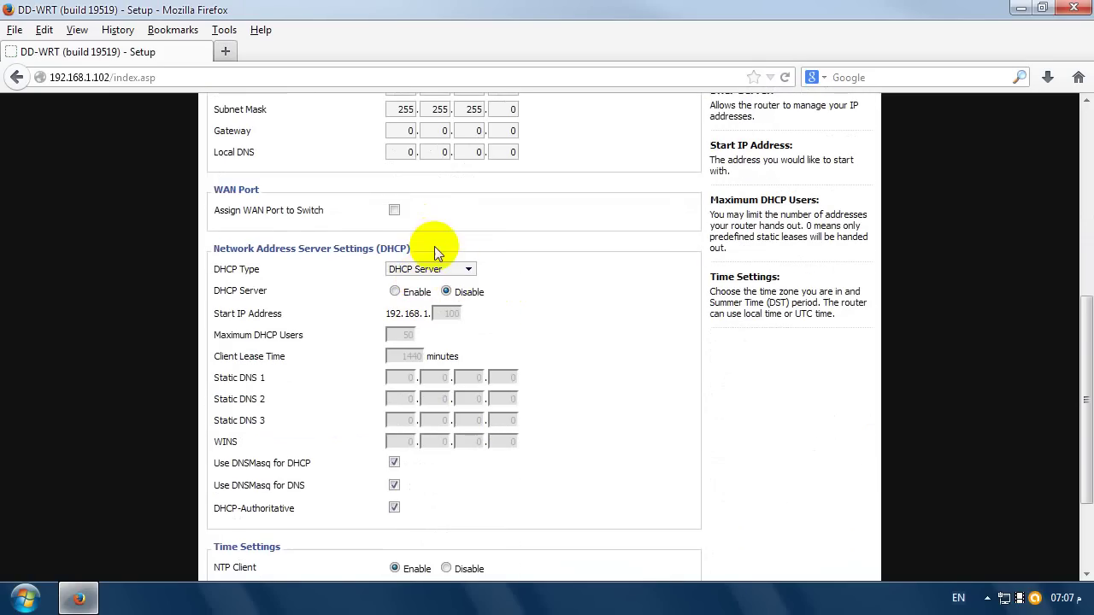
{"action": "scroll", "coordinate": [423, 209], "scroll_direction": "up", "scroll_amount": 8}
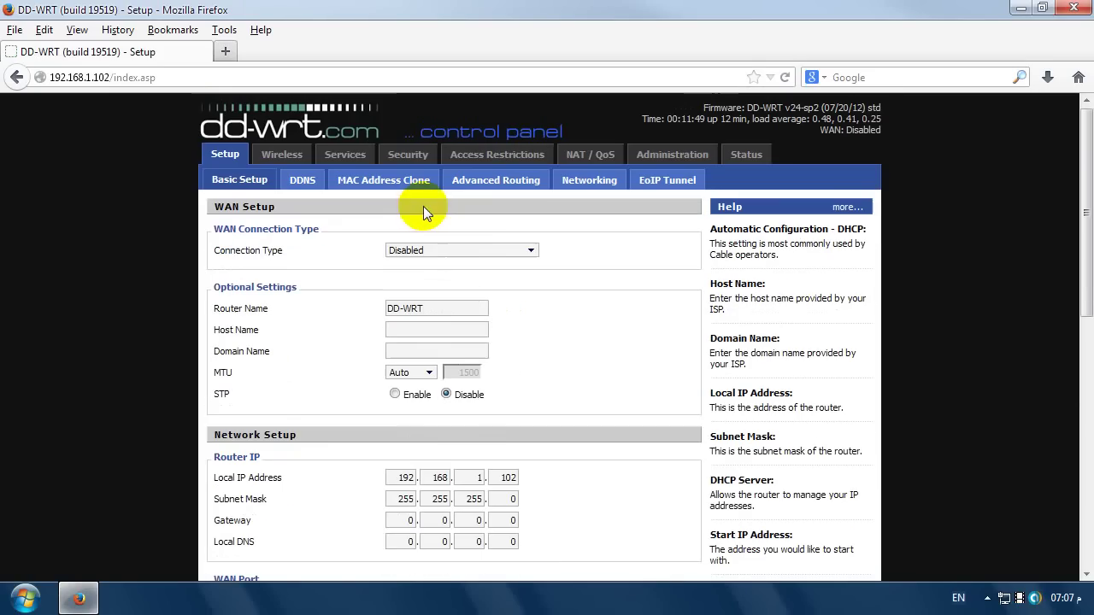
{"action": "left_click", "coordinate": [301, 162]}
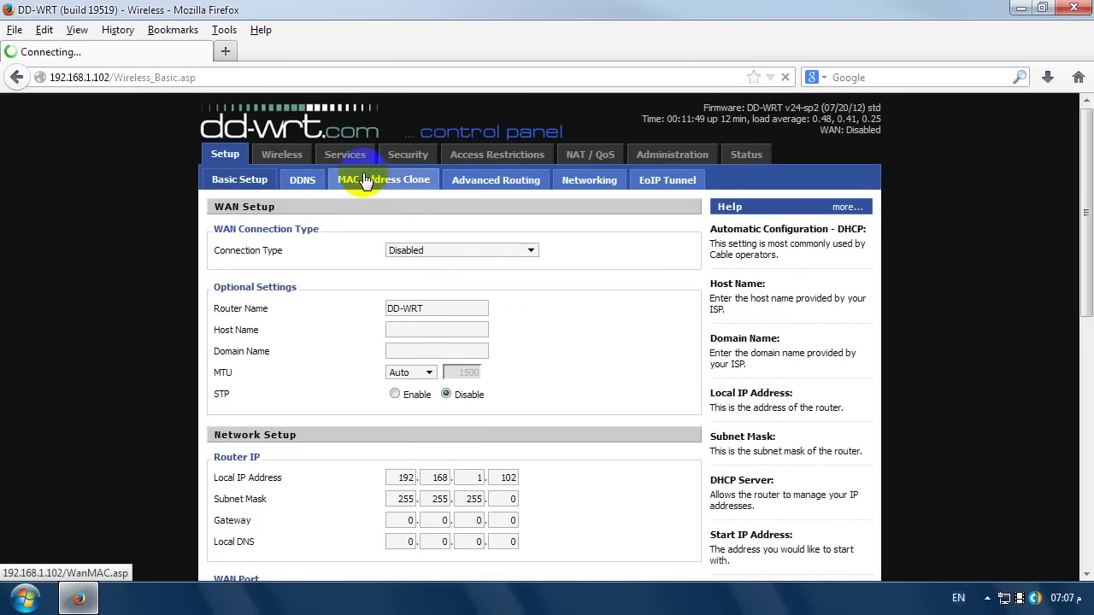
{"action": "left_click", "coordinate": [463, 250]}
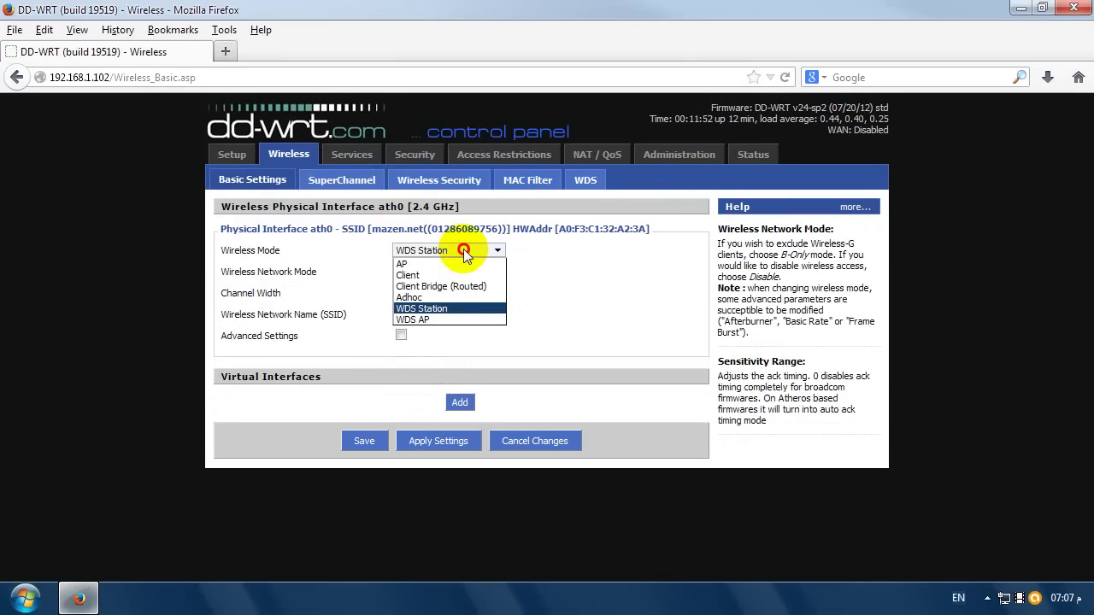
- Keep WDS Station, B-Only and UNITED_STATES with Advanced Settings shown, then return to Router Status
{"action": "left_click", "coordinate": [466, 253]}
{"action": "left_click", "coordinate": [452, 273]}
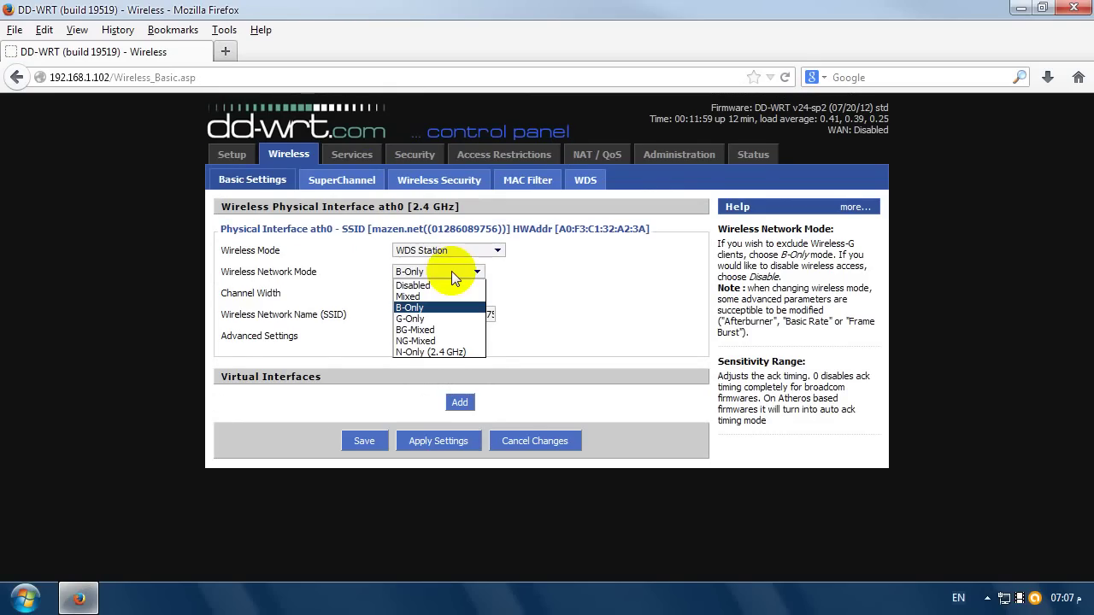
{"action": "left_click", "coordinate": [452, 271]}
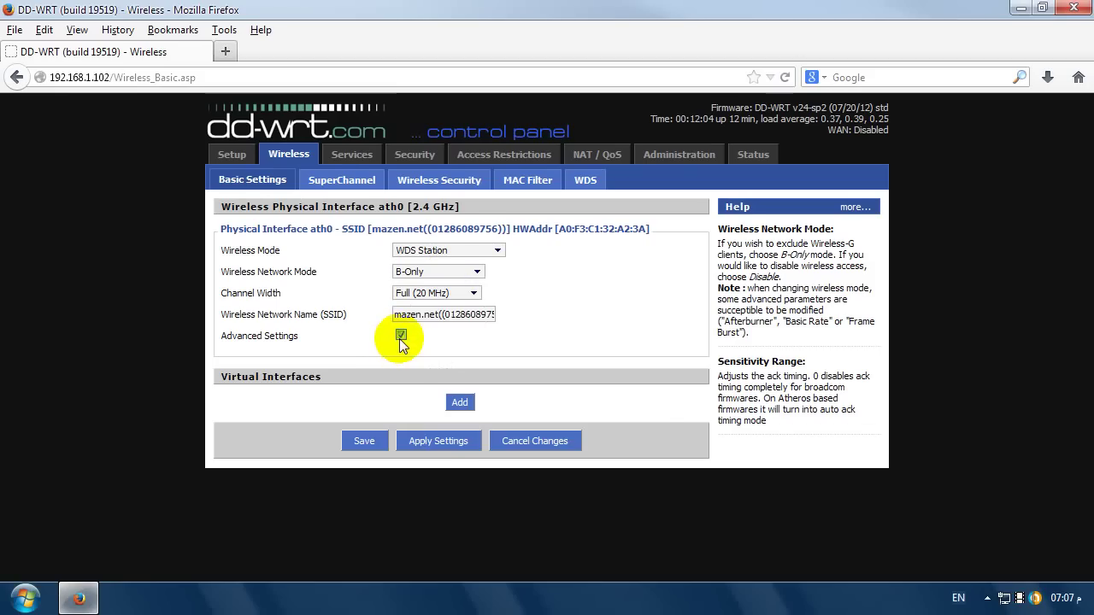
{"action": "left_click", "coordinate": [399, 338]}
{"action": "left_click", "coordinate": [459, 359]}
{"action": "left_click", "coordinate": [459, 358]}
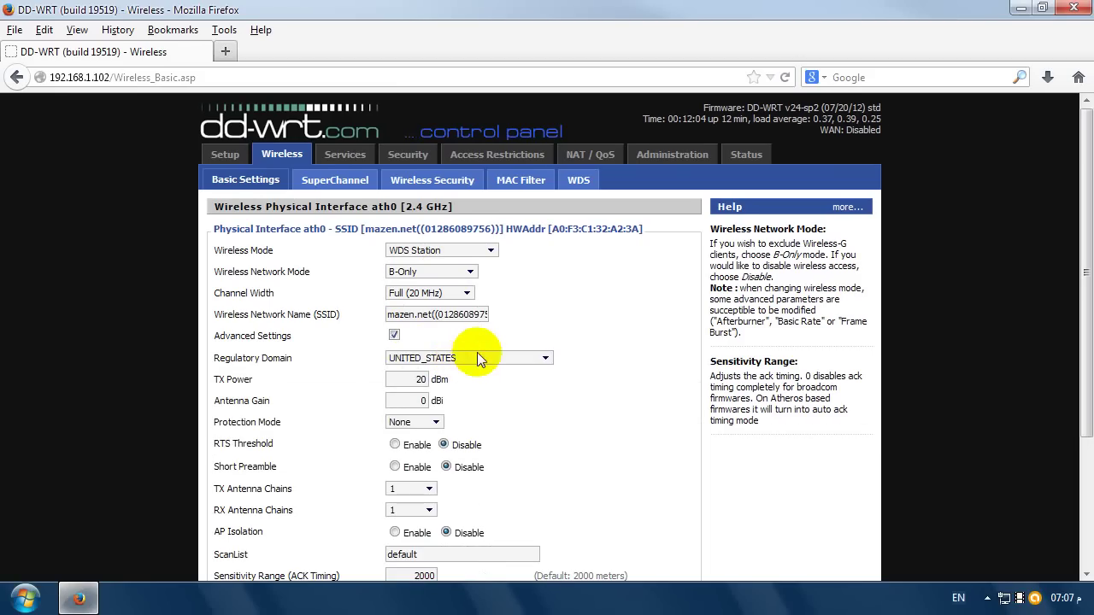
{"action": "left_click", "coordinate": [738, 158]}
{"action": "left_click", "coordinate": [740, 154]}
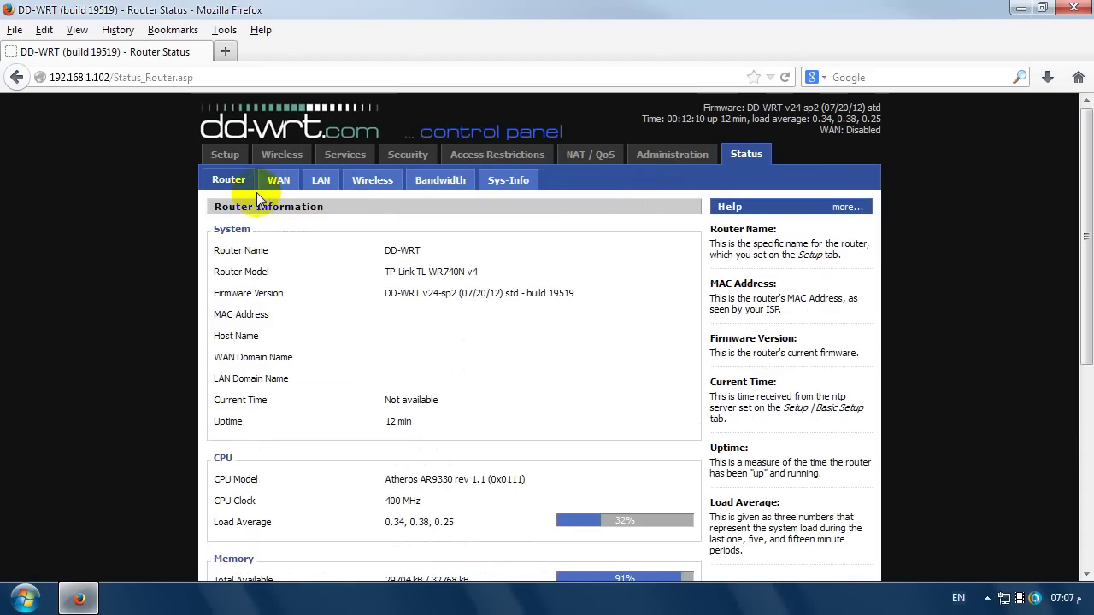
- In Status > Wireless, check the access point's Noise and RX Rate readings under Wireless Nodes
{"action": "left_click", "coordinate": [381, 187]}
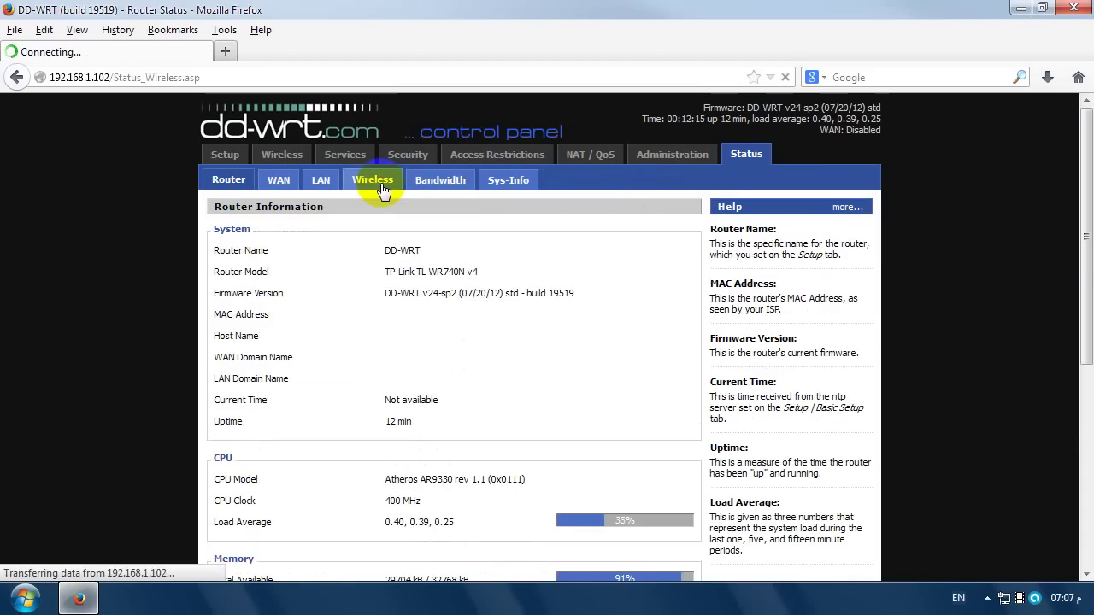
{"action": "scroll", "coordinate": [464, 249], "scroll_direction": "down", "scroll_amount": 5}
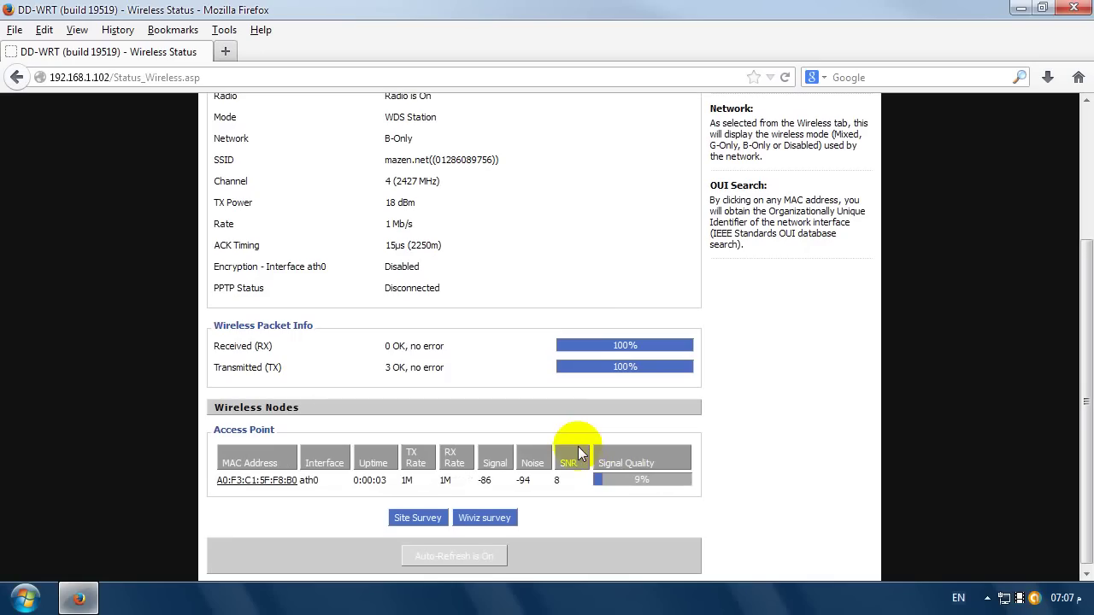
{"action": "double_click", "coordinate": [523, 481]}
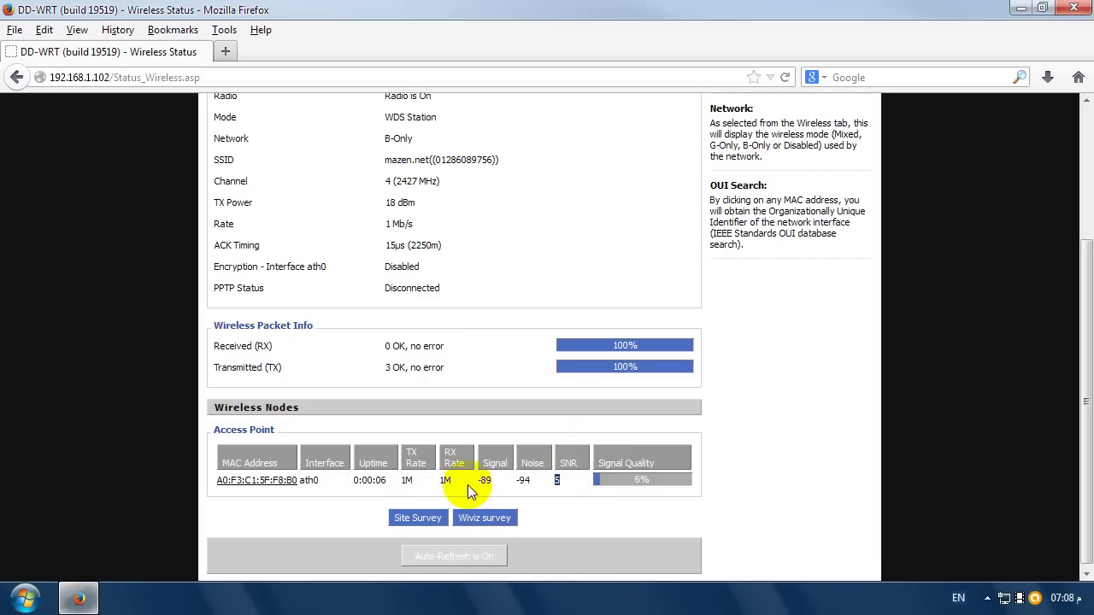
{"action": "double_click", "coordinate": [444, 481]}
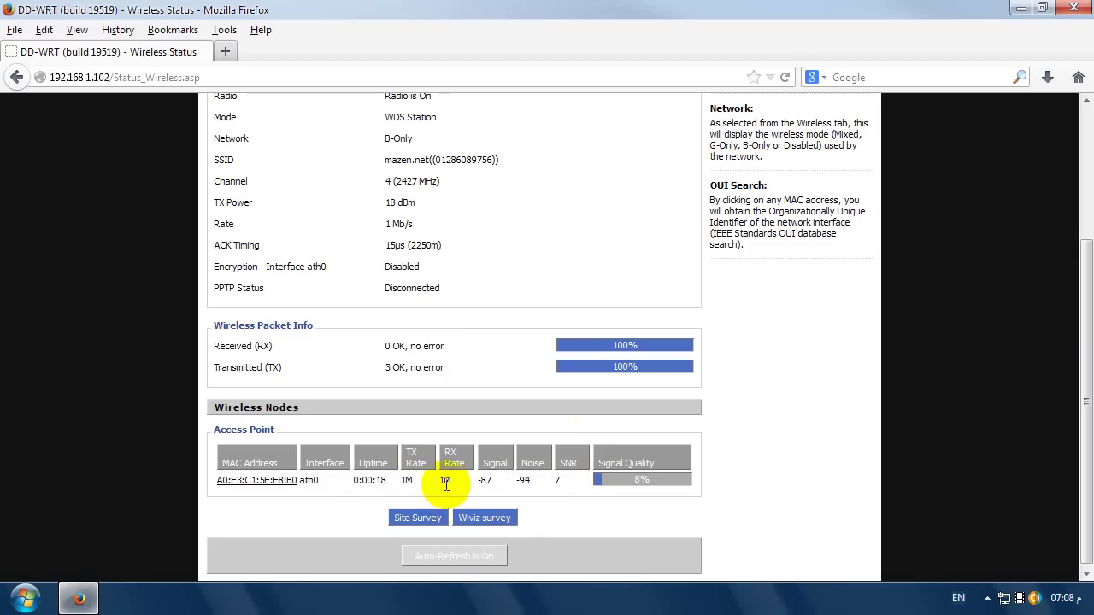
{"action": "double_click", "coordinate": [446, 480]}
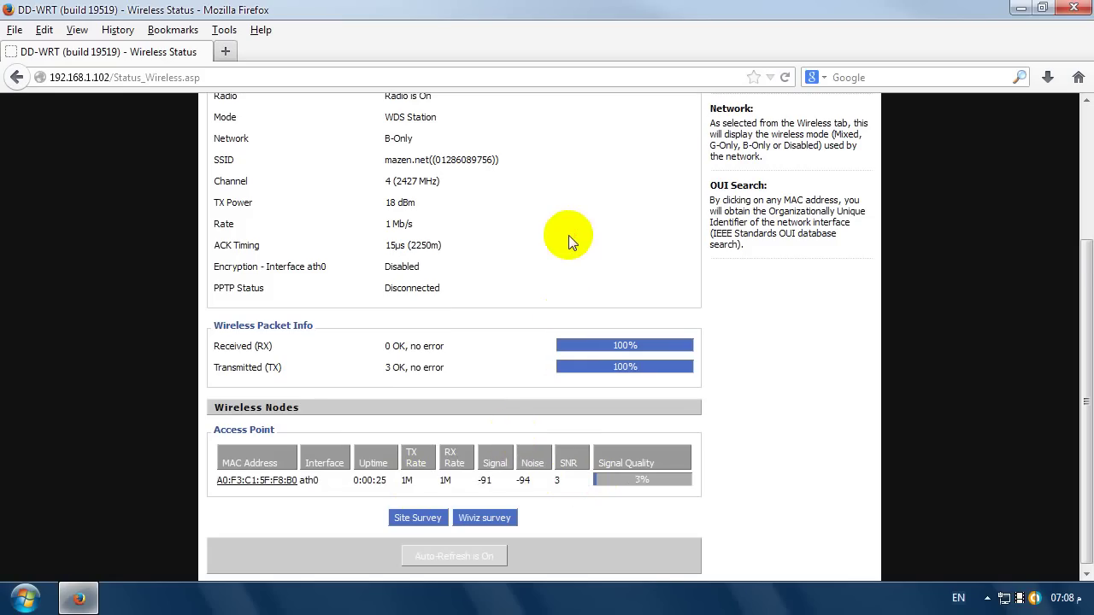
{"action": "scroll", "coordinate": [566, 244], "scroll_direction": "up", "scroll_amount": 4}
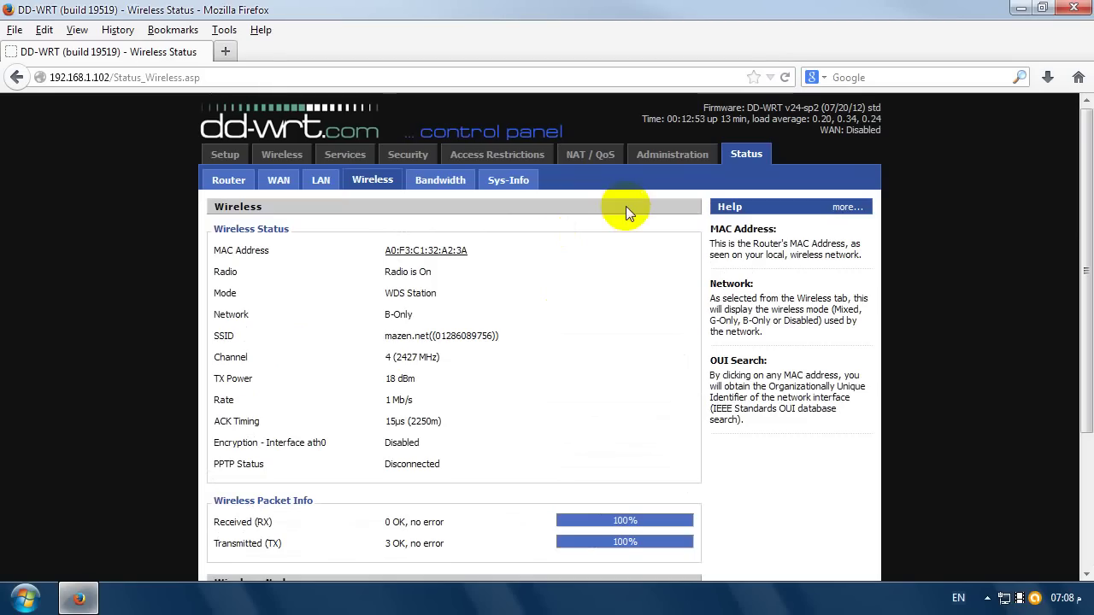
- Open the Administration tab's Router Management page
{"action": "left_click", "coordinate": [707, 168]}
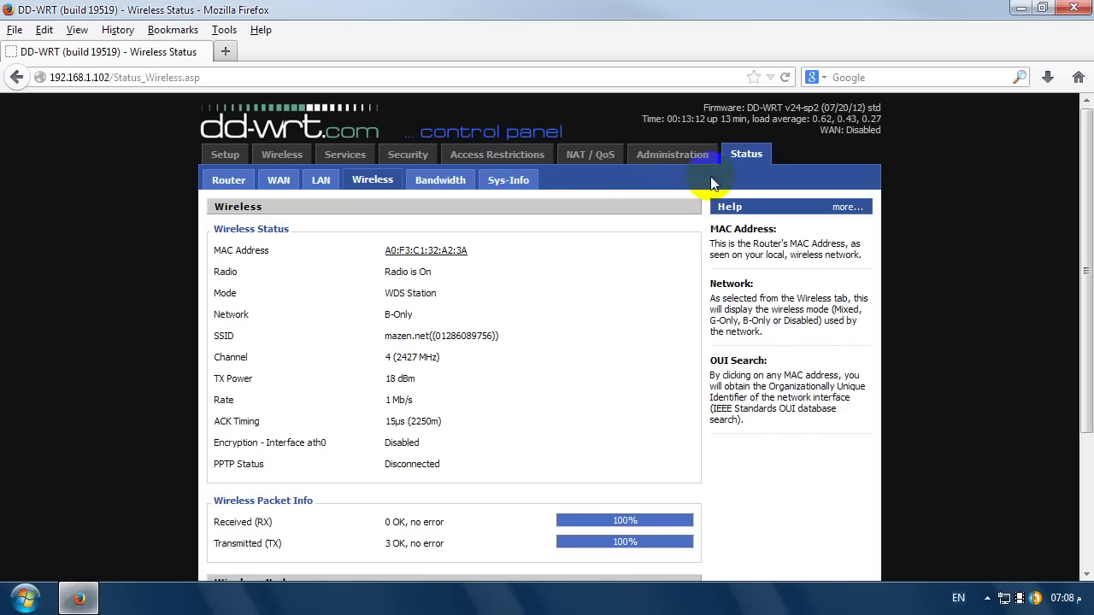
{"action": "left_click", "coordinate": [746, 151]}
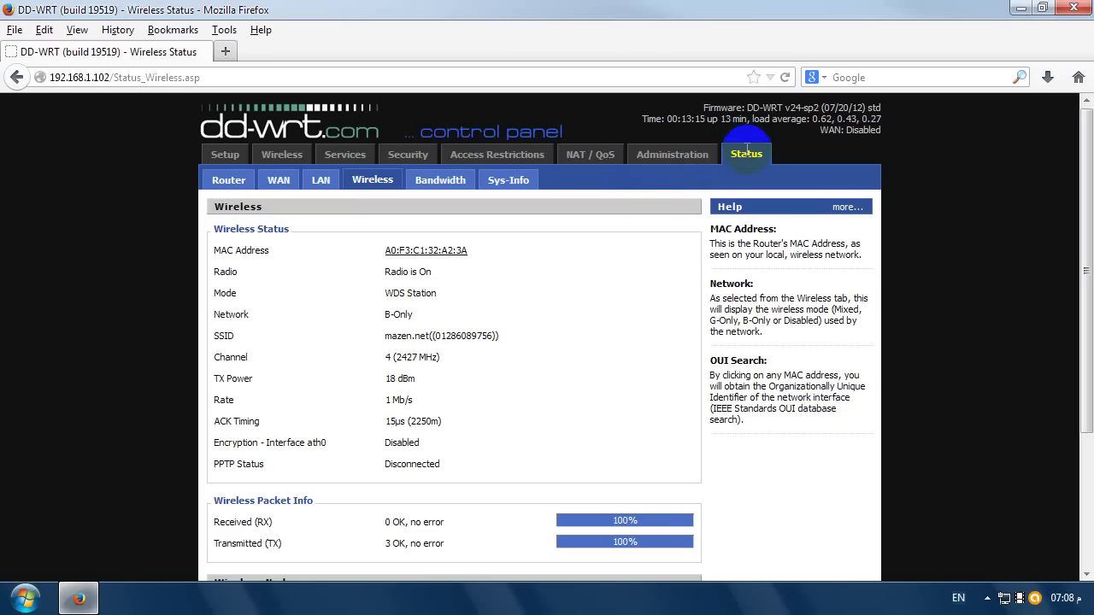
{"action": "left_click", "coordinate": [683, 158]}
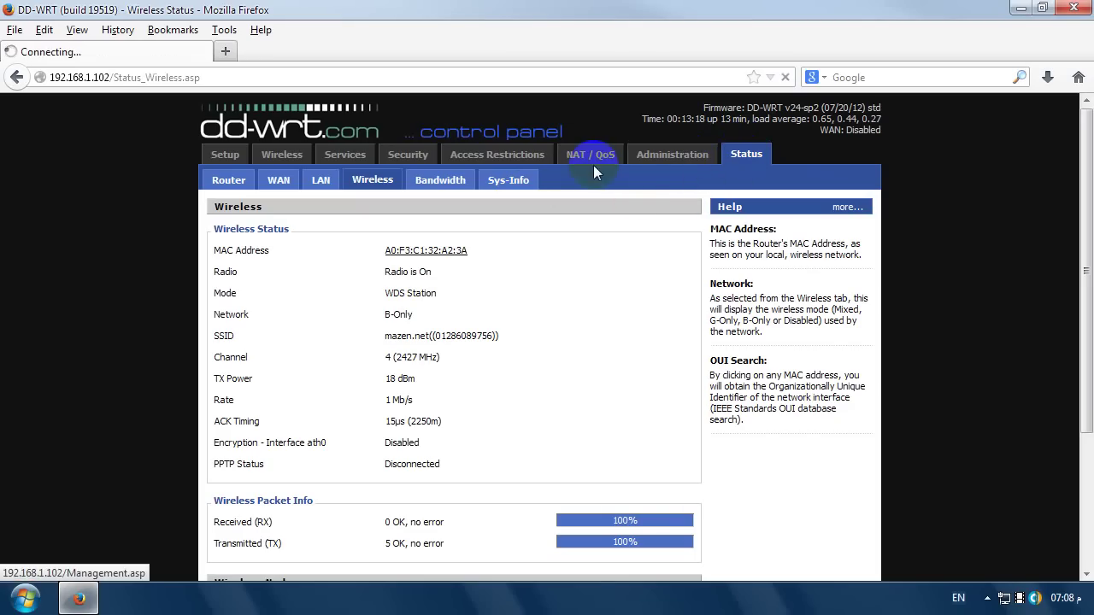
{"action": "left_click", "coordinate": [594, 165]}
{"action": "left_click", "coordinate": [605, 151]}
{"action": "left_click", "coordinate": [1006, 590]}
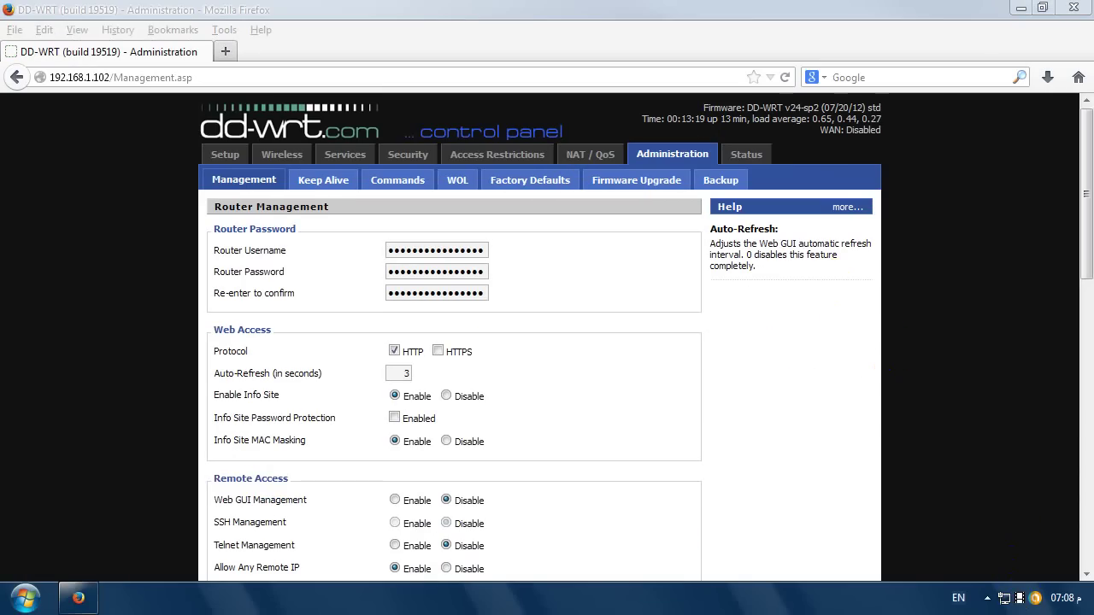